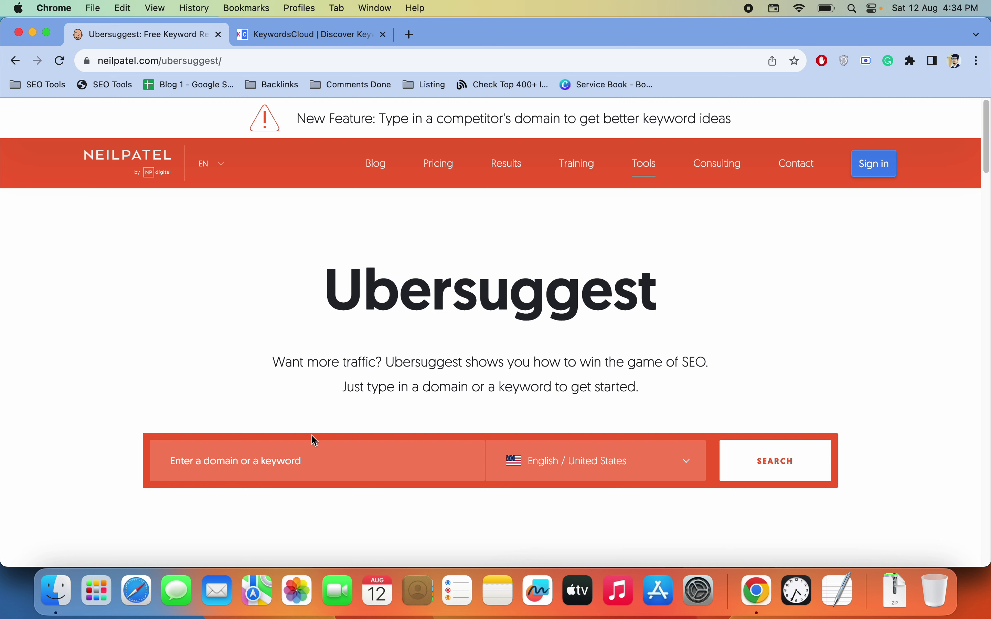
{"action": "left_click", "coordinate": [327, 467]}
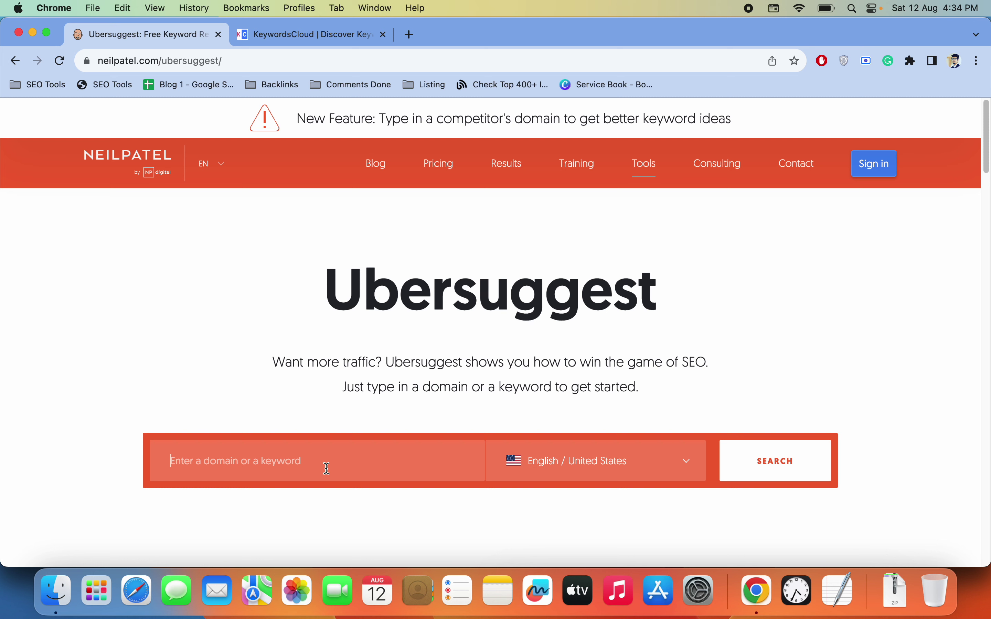
{"action": "type", "text": "https://appstiger.com/"}
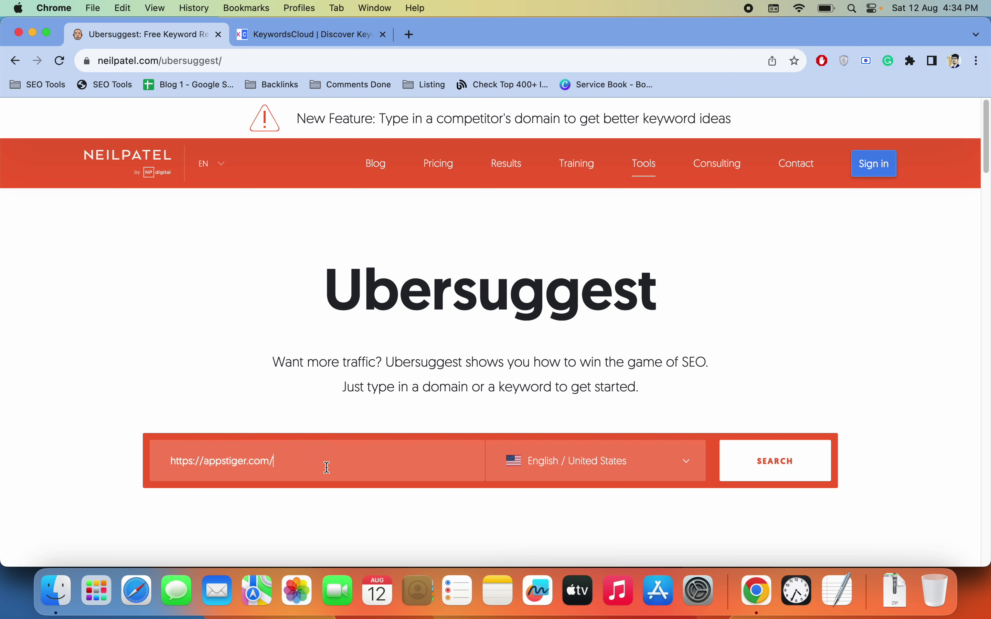
{"action": "left_click", "coordinate": [767, 479]}
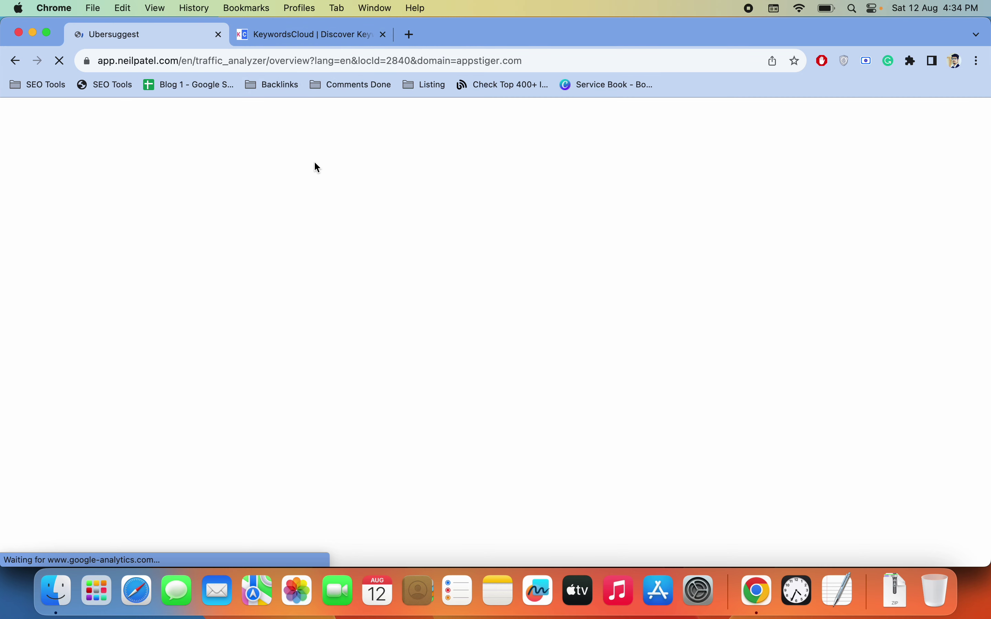
Switch to KeywordsCloud, search Google keywords for "online earning" in Pakistan, and look through the related keywords
{"action": "left_click", "coordinate": [289, 34]}
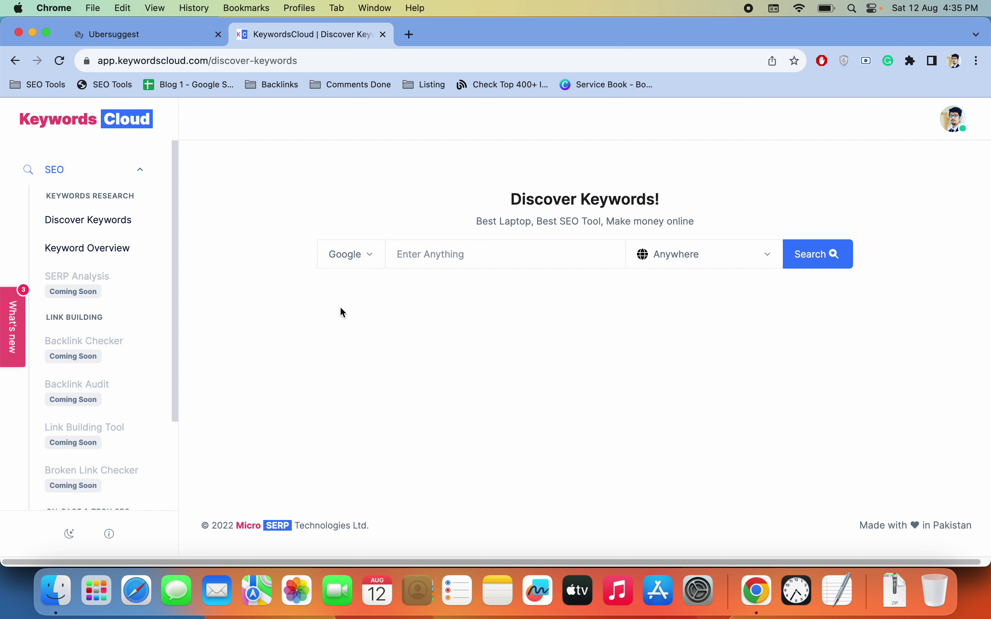
{"action": "left_click", "coordinate": [450, 241]}
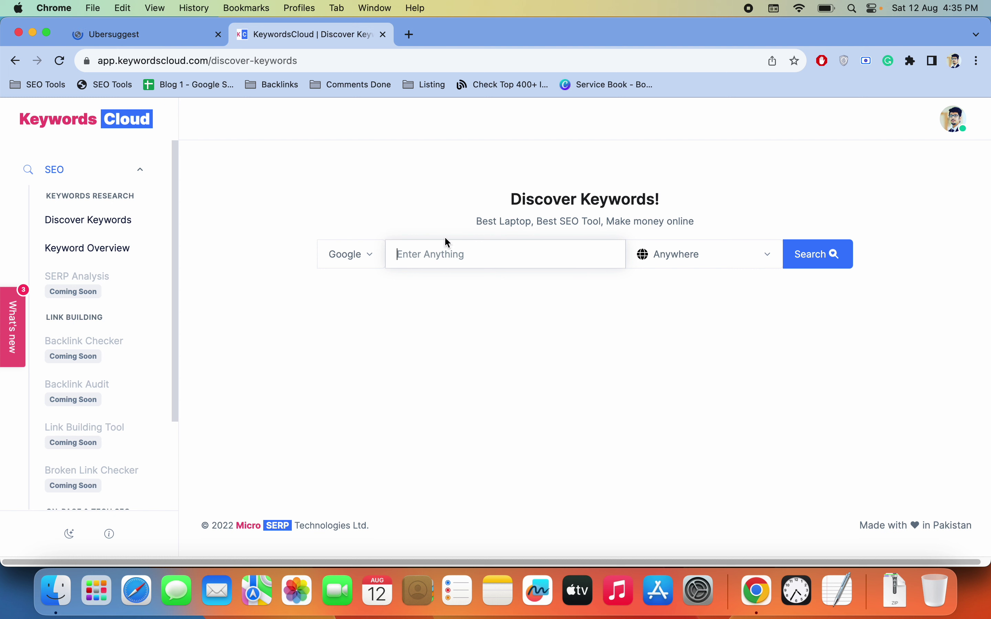
{"action": "type", "text": "online earning"}
{"action": "left_click", "coordinate": [716, 248]}
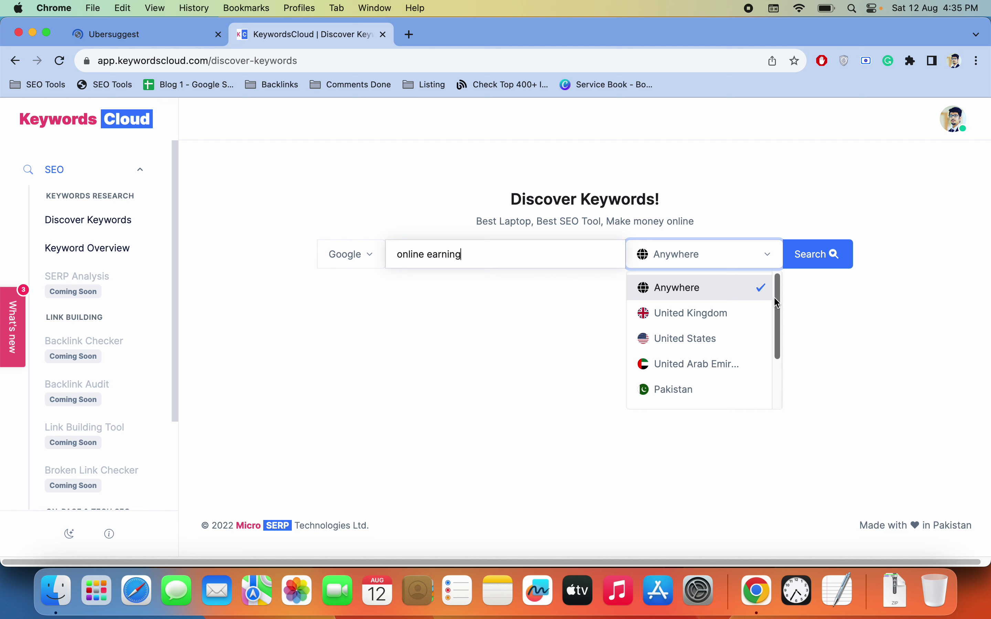
{"action": "mouse_move", "coordinate": [774, 297]}
{"action": "left_mouse_down"}
{"action": "mouse_move", "coordinate": [764, 409]}
{"action": "mouse_move", "coordinate": [772, 297]}
{"action": "left_mouse_up"}
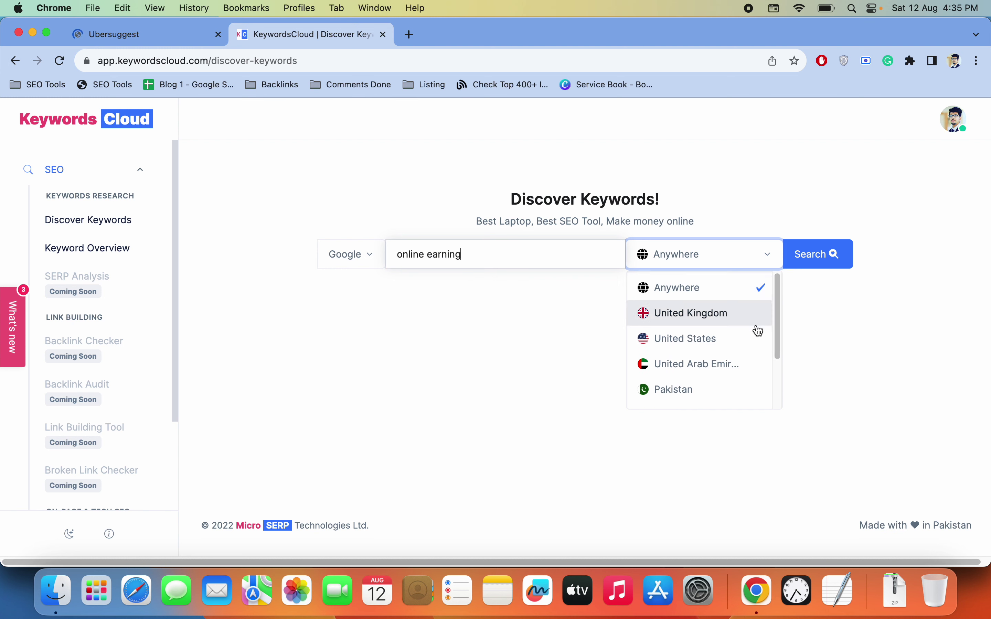
{"action": "left_click", "coordinate": [695, 392]}
{"action": "left_click", "coordinate": [827, 259]}
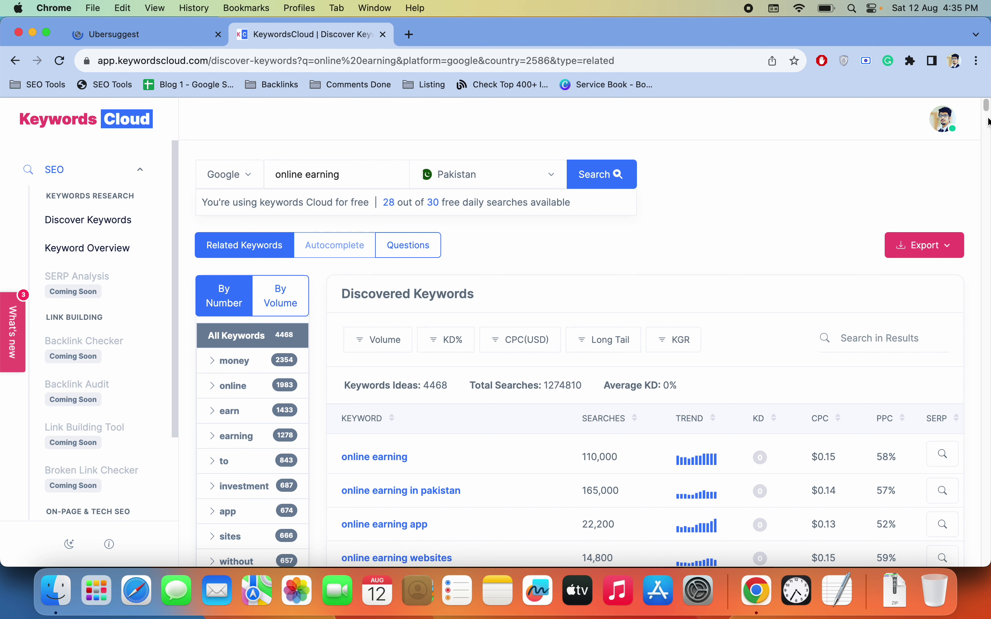
{"action": "left_click_drag", "start_coordinate": [987, 108], "coordinate": [984, 147]}
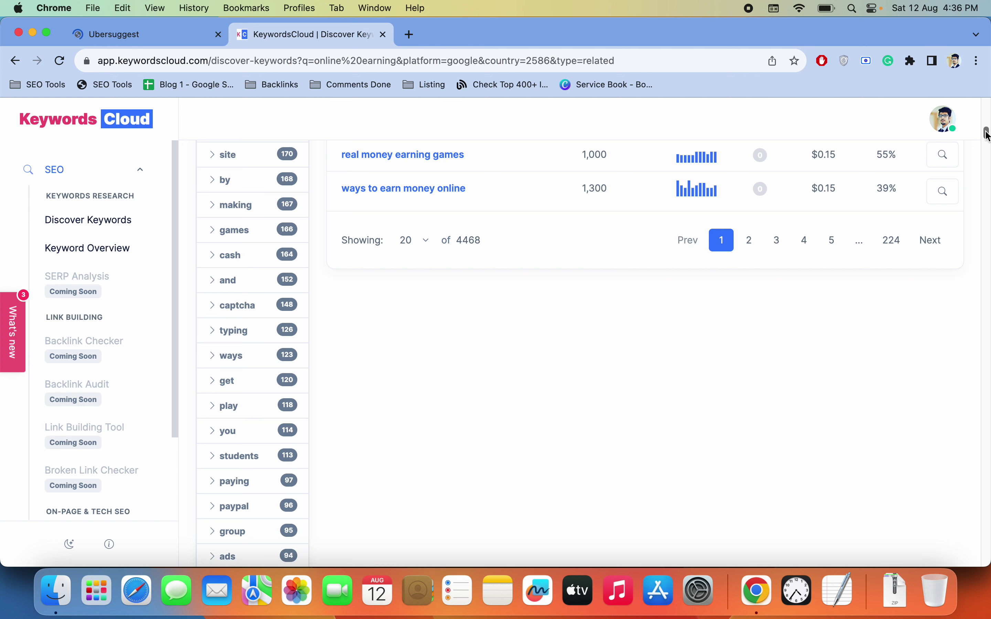
{"action": "left_click", "coordinate": [988, 115]}
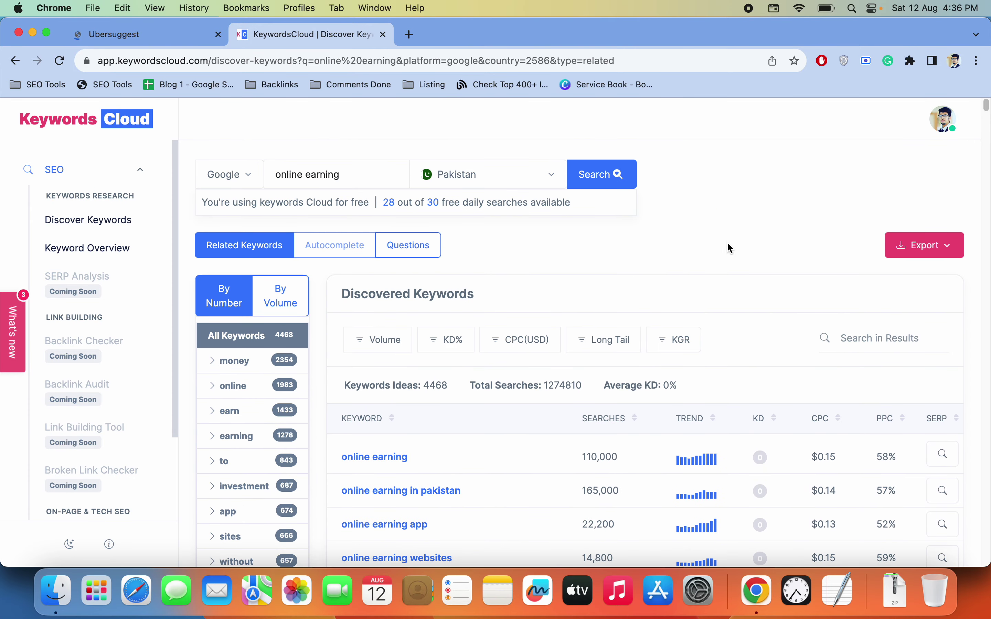
Look through the question keywords for "online earning" and return to the related keywords
{"action": "left_click", "coordinate": [389, 246]}
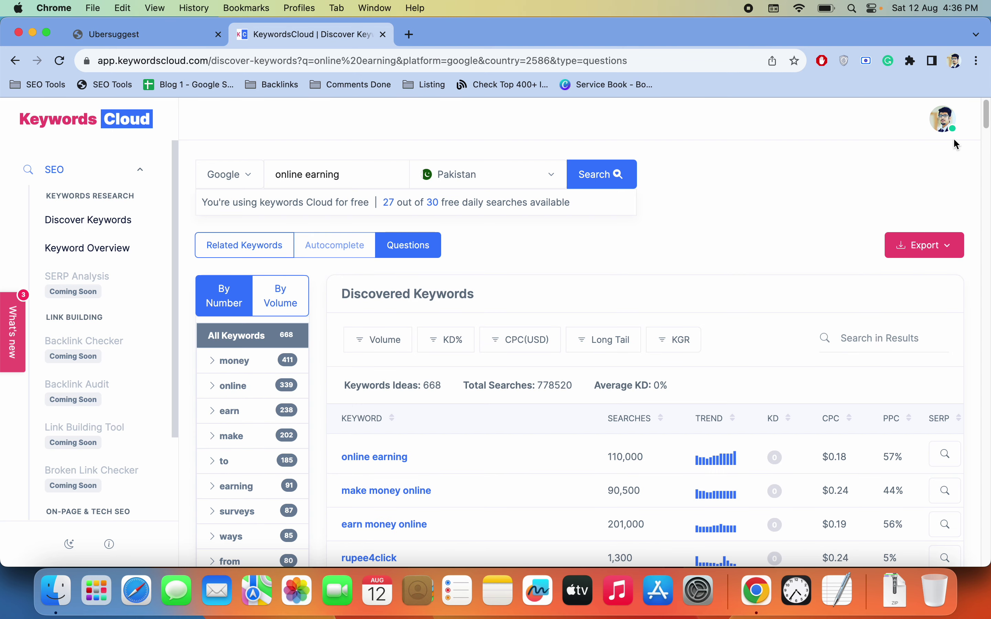
{"action": "left_click_drag", "start_coordinate": [987, 116], "coordinate": [989, 155]}
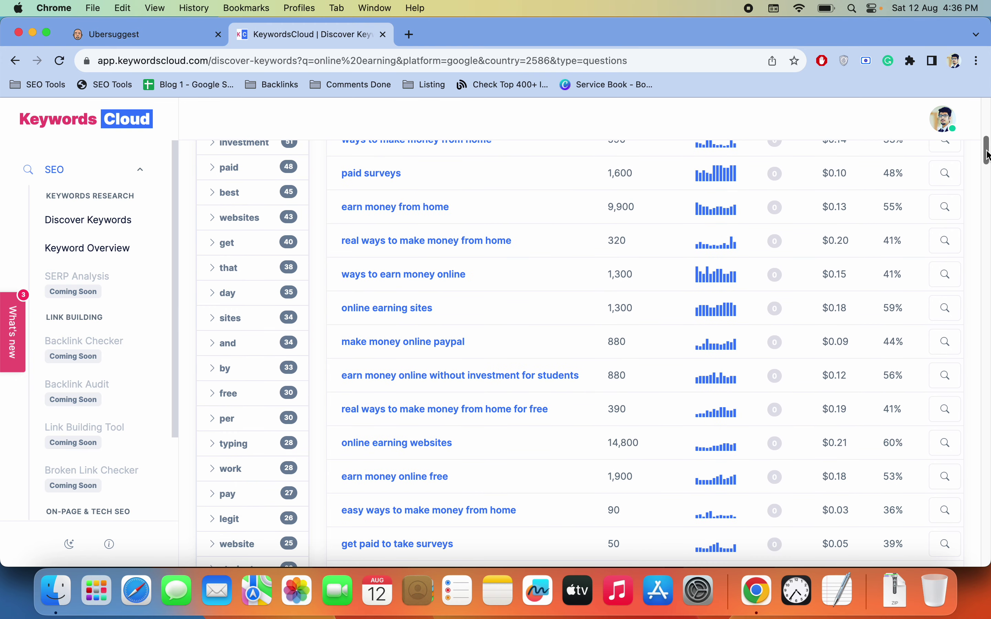
{"action": "left_click_drag", "start_coordinate": [988, 155], "coordinate": [978, 130]}
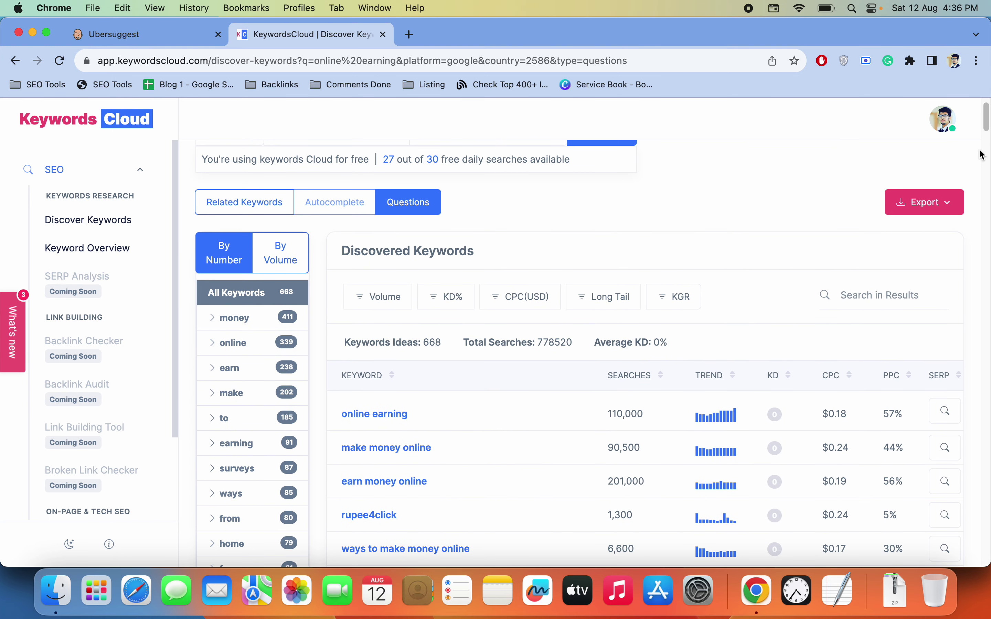
{"action": "left_click_drag", "start_coordinate": [988, 133], "coordinate": [985, 186]}
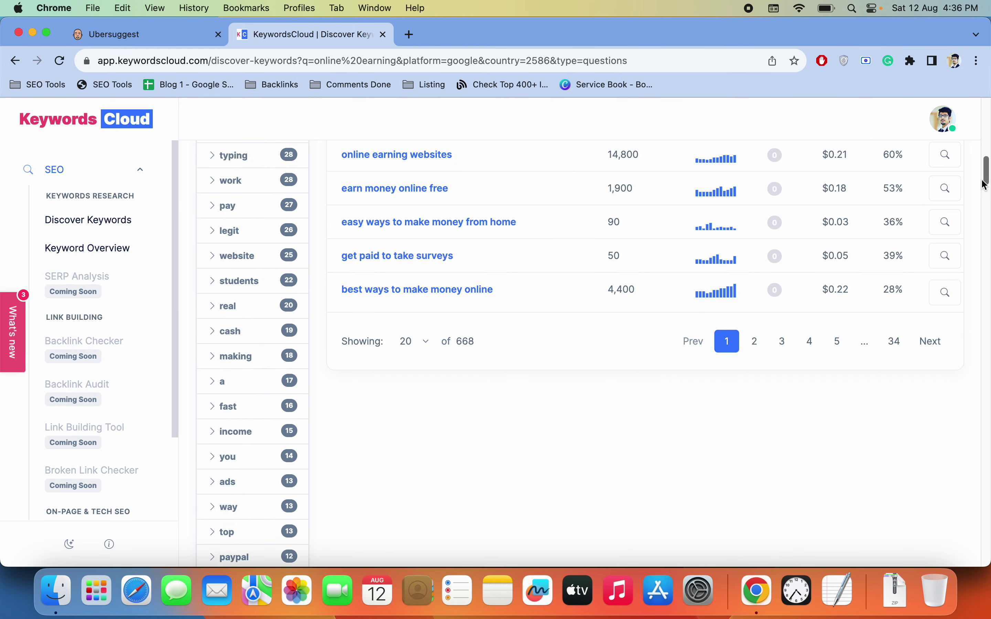
{"action": "scroll", "coordinate": [986, 185], "scroll_direction": "up", "scroll_amount": 15}
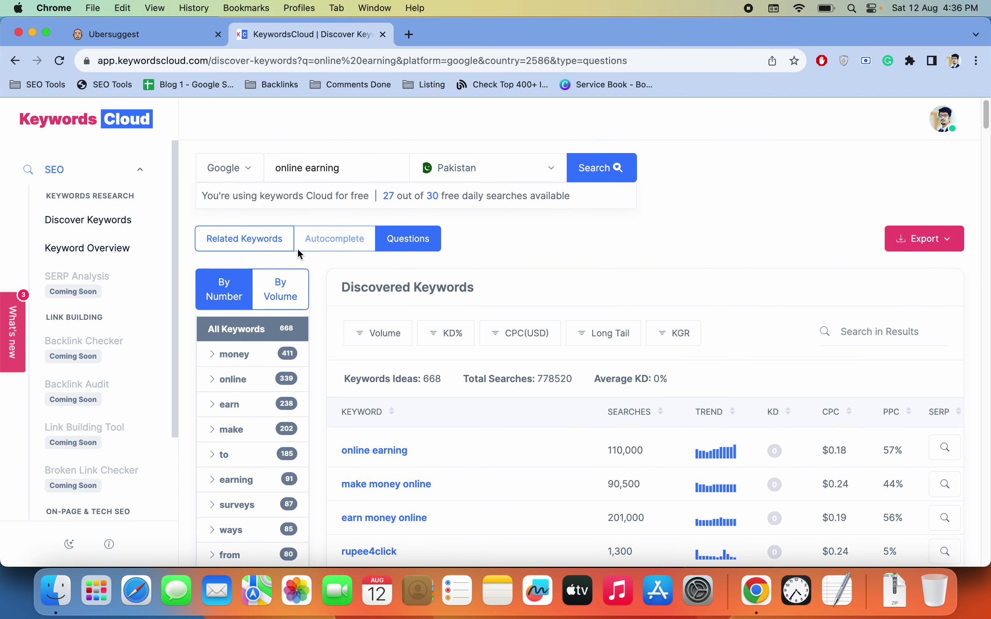
{"action": "left_click", "coordinate": [289, 246]}
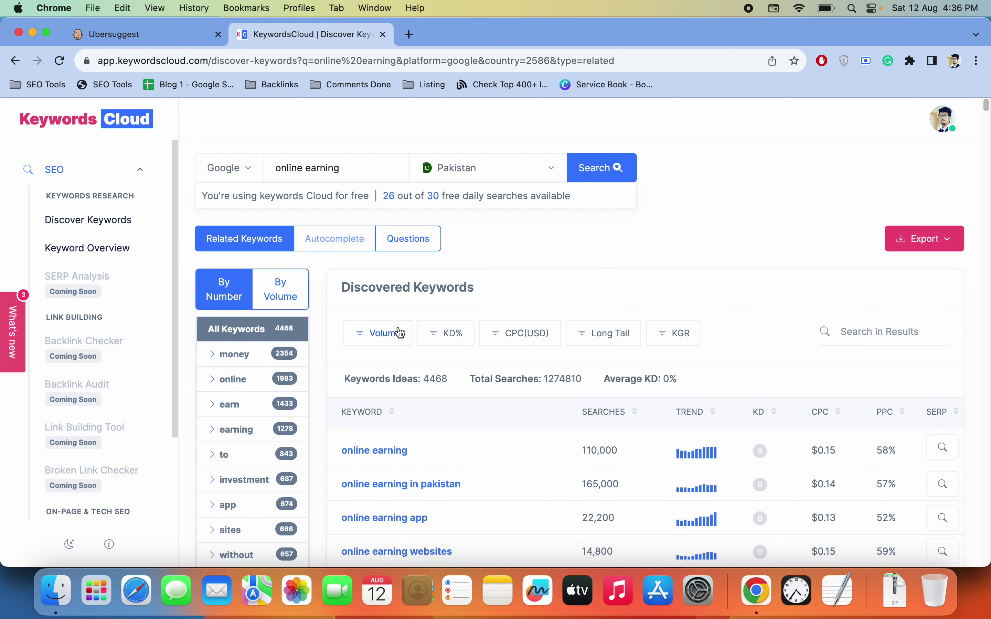
Filter the related keywords to a maximum volume of 5000 and check their search volumes
{"action": "left_click", "coordinate": [400, 332]}
{"action": "left_click", "coordinate": [365, 447]}
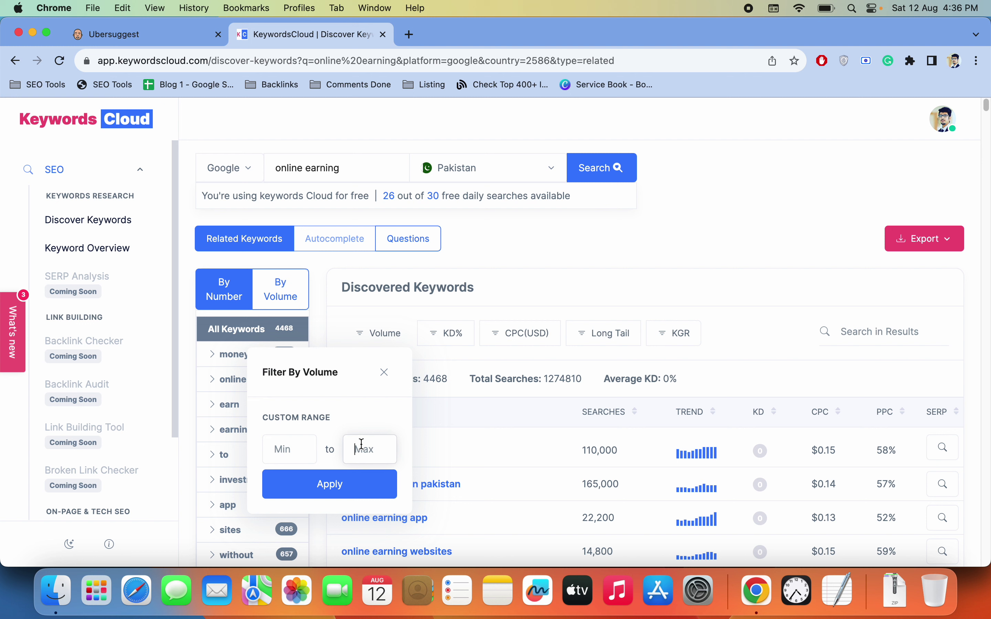
{"action": "type", "text": "5000"}
{"action": "left_click", "coordinate": [340, 483]}
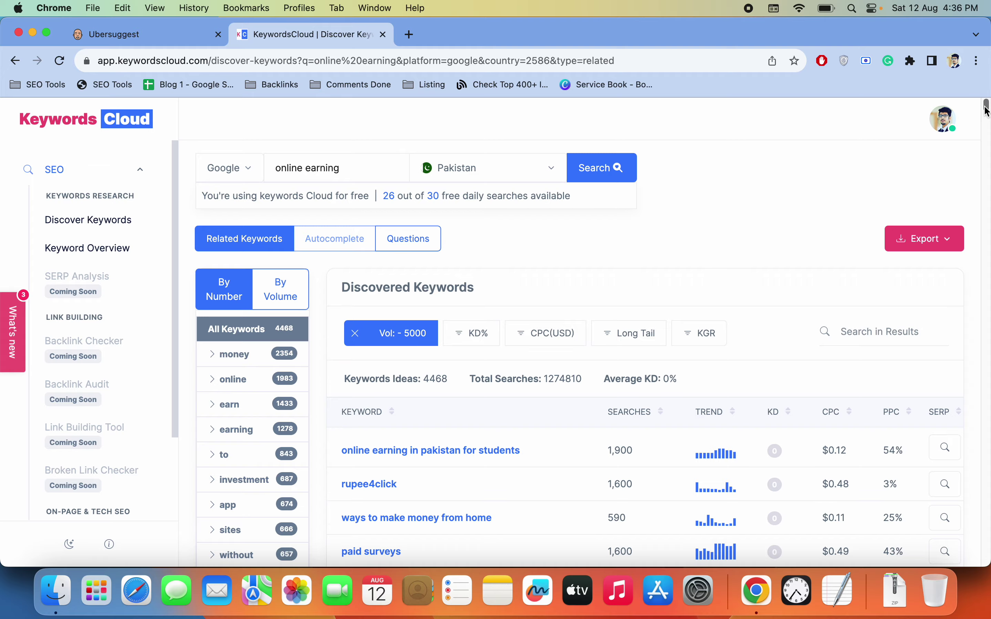
{"action": "mouse_move", "coordinate": [987, 108]}
{"action": "left_mouse_down"}
{"action": "mouse_move", "coordinate": [988, 139]}
{"action": "mouse_move", "coordinate": [988, 115]}
{"action": "left_mouse_up"}
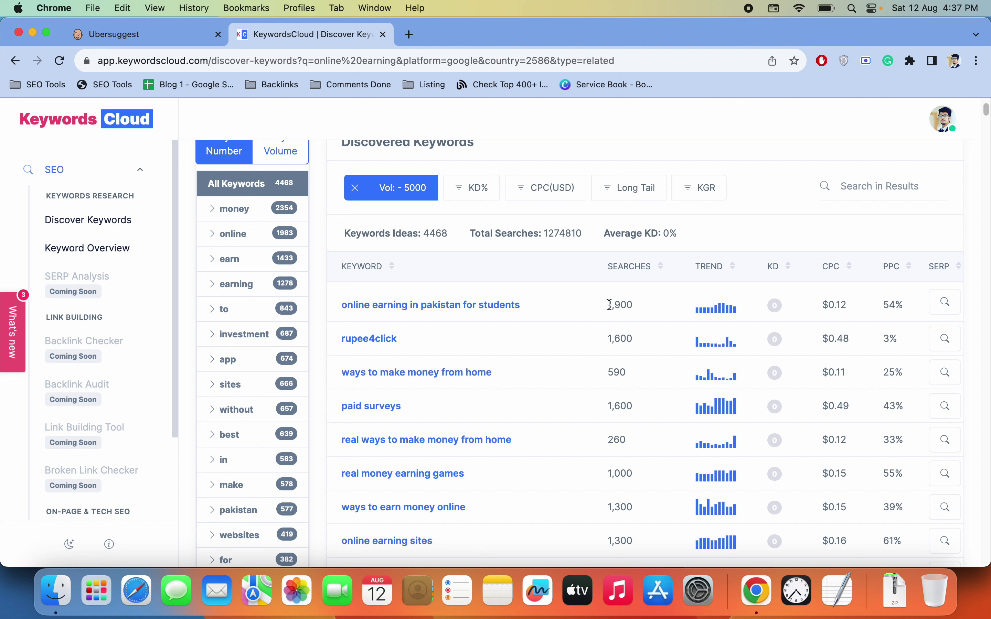
{"action": "left_click_drag", "start_coordinate": [610, 305], "coordinate": [644, 310]}
Set the volume filter's maximum to 1000 and apply it to the related keywords
{"action": "left_click", "coordinate": [421, 192]}
{"action": "left_click", "coordinate": [386, 303]}
{"action": "double_click", "coordinate": [388, 303]}
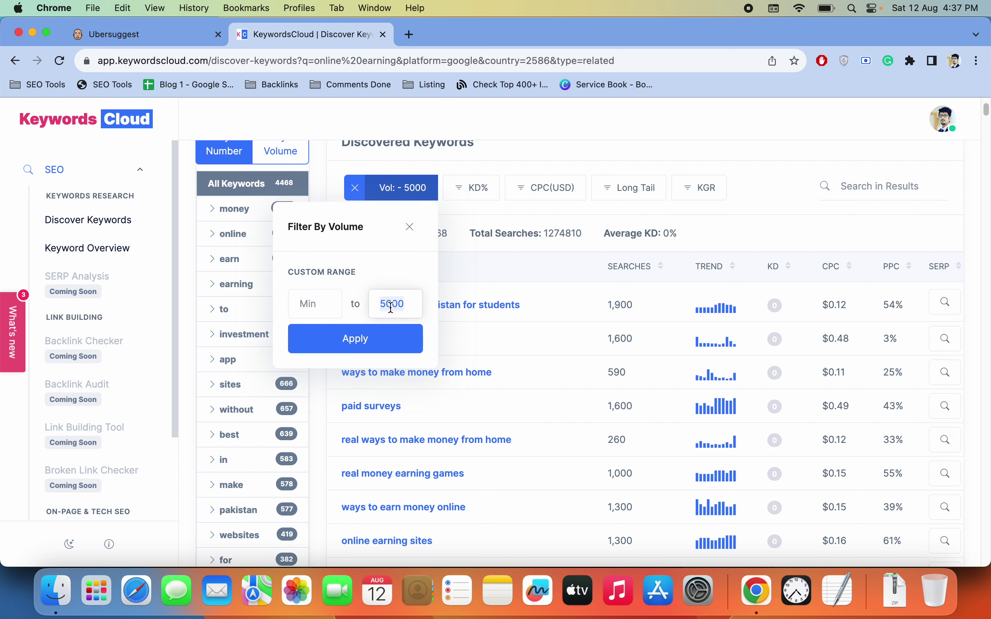
{"action": "type", "text": "1000"}
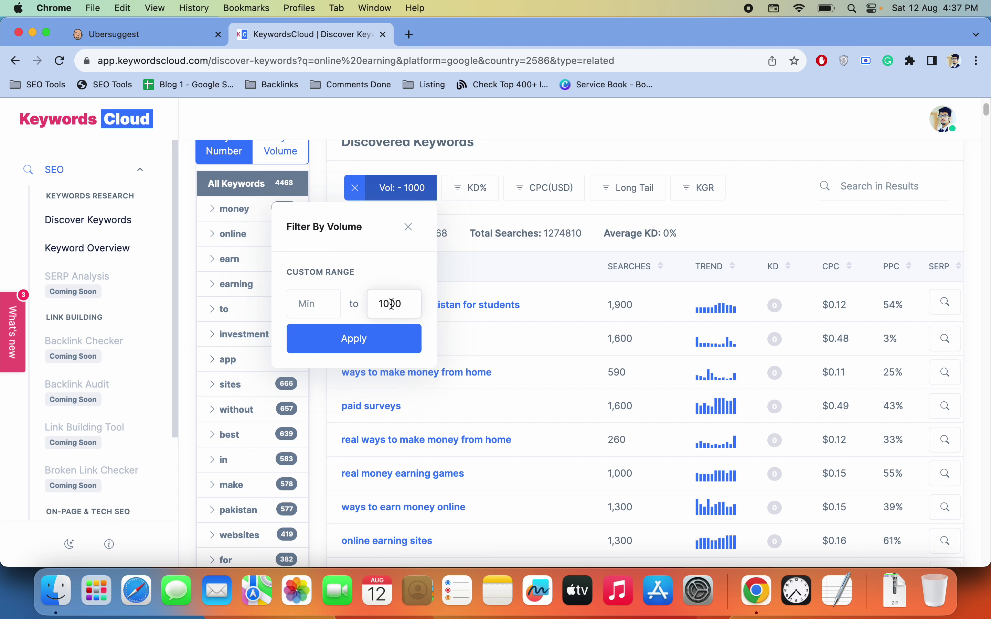
{"action": "left_click", "coordinate": [381, 343]}
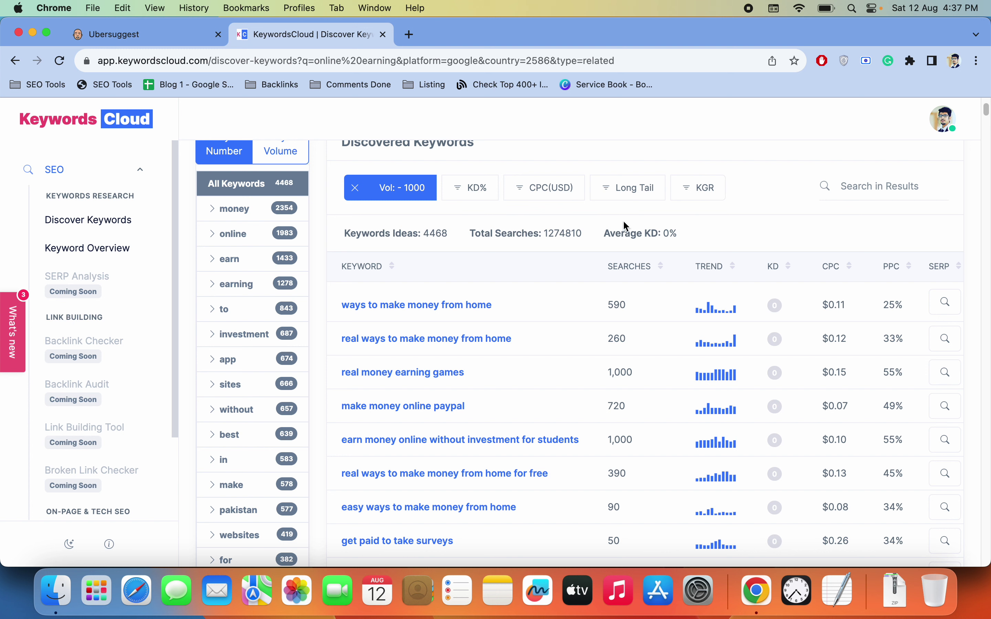
Restrict the keyword list to Ultra Long Tail keywords and examine the "without investment" phrases
{"action": "left_click", "coordinate": [637, 188]}
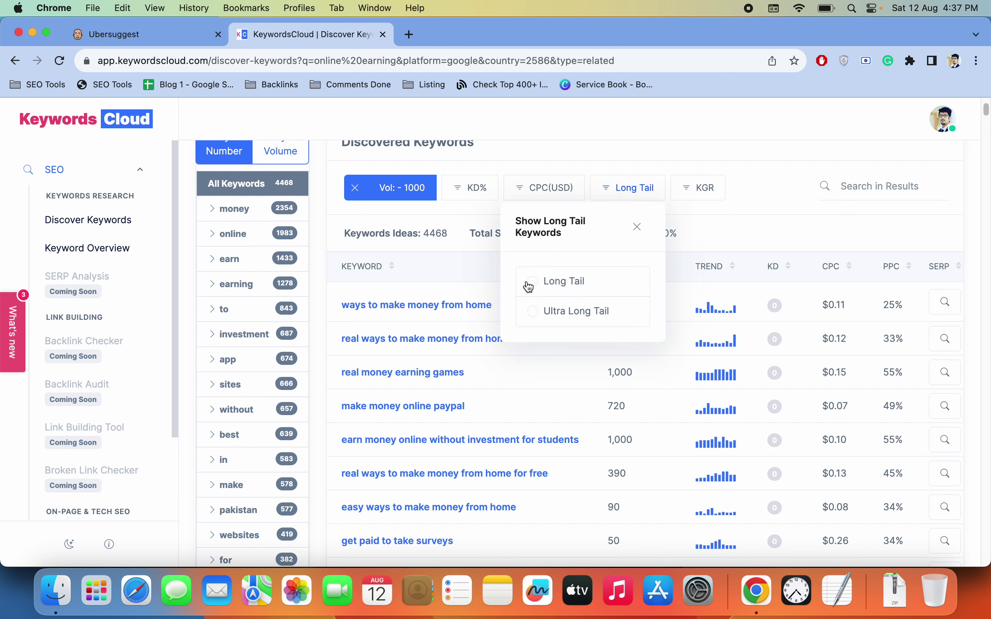
{"action": "left_click", "coordinate": [533, 311]}
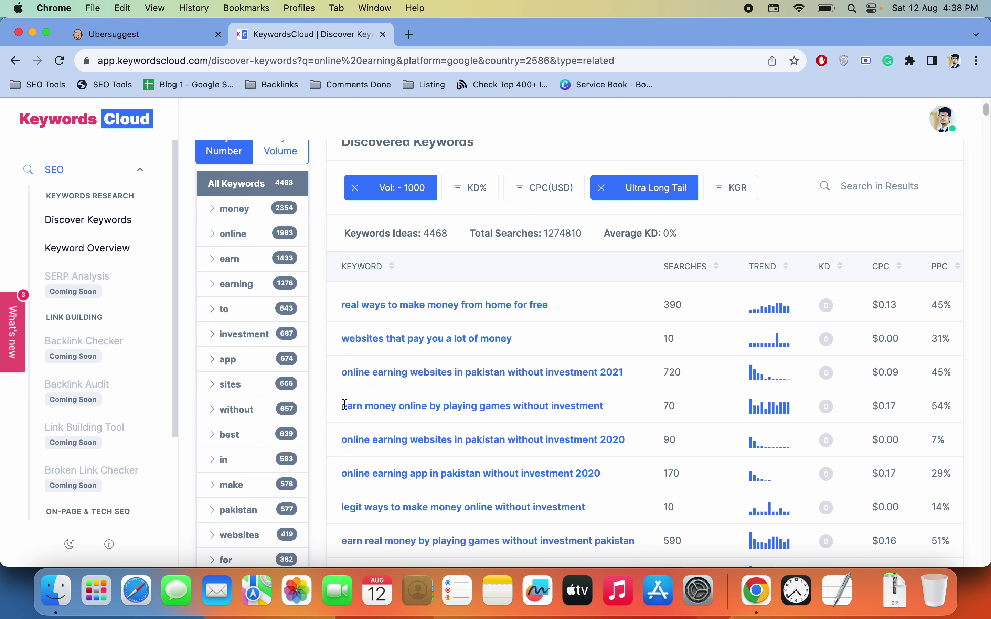
{"action": "left_click_drag", "start_coordinate": [343, 406], "coordinate": [606, 402]}
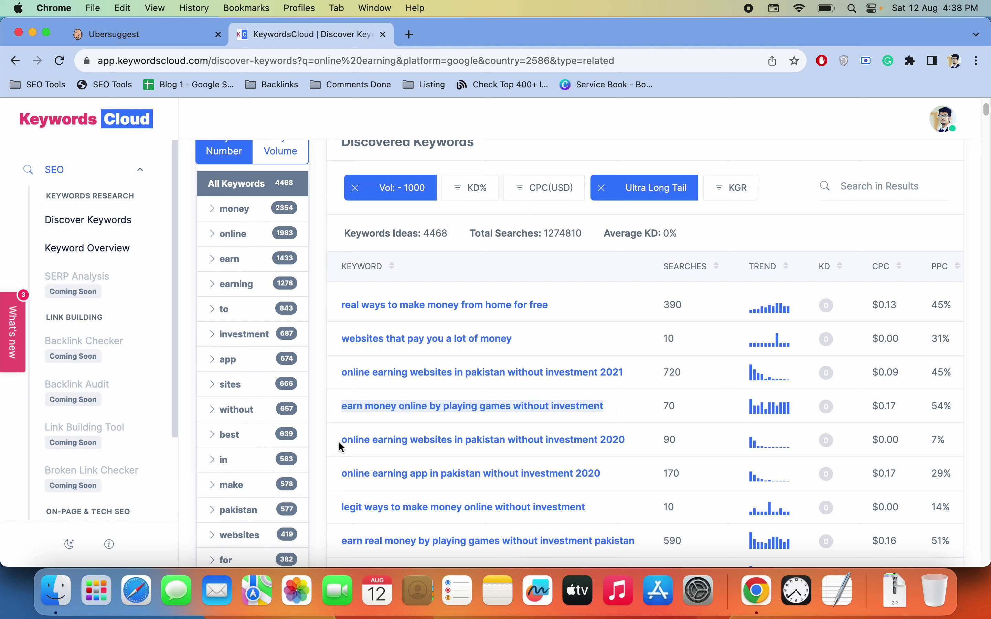
{"action": "left_click_drag", "start_coordinate": [338, 438], "coordinate": [627, 437]}
{"action": "left_click", "coordinate": [629, 439]}
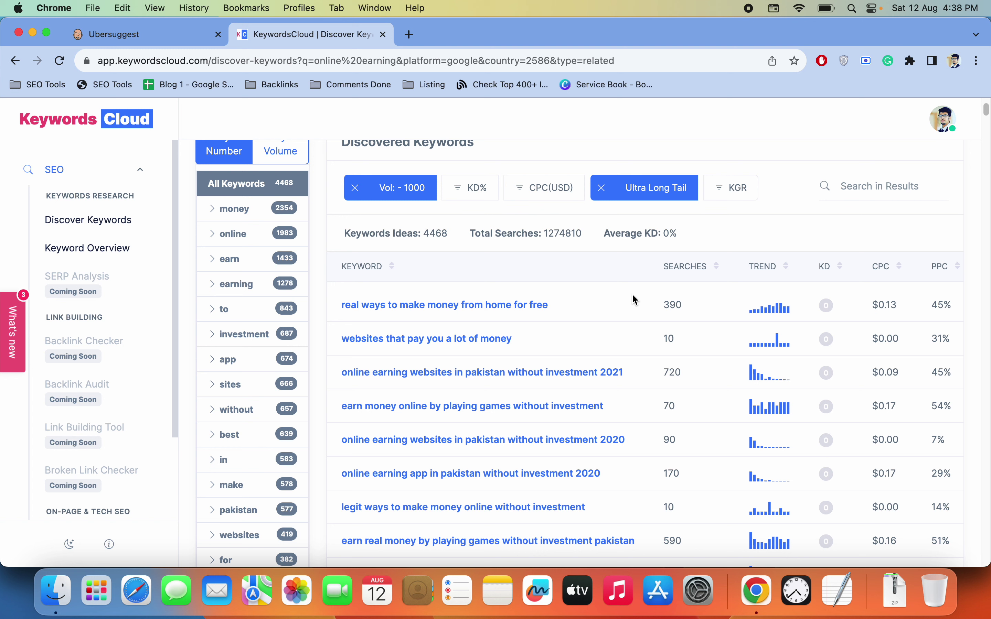
Set the long-tail filter to Long Tail, turn on the KGR filter, and look through the filtered keywords
{"action": "left_click", "coordinate": [644, 201]}
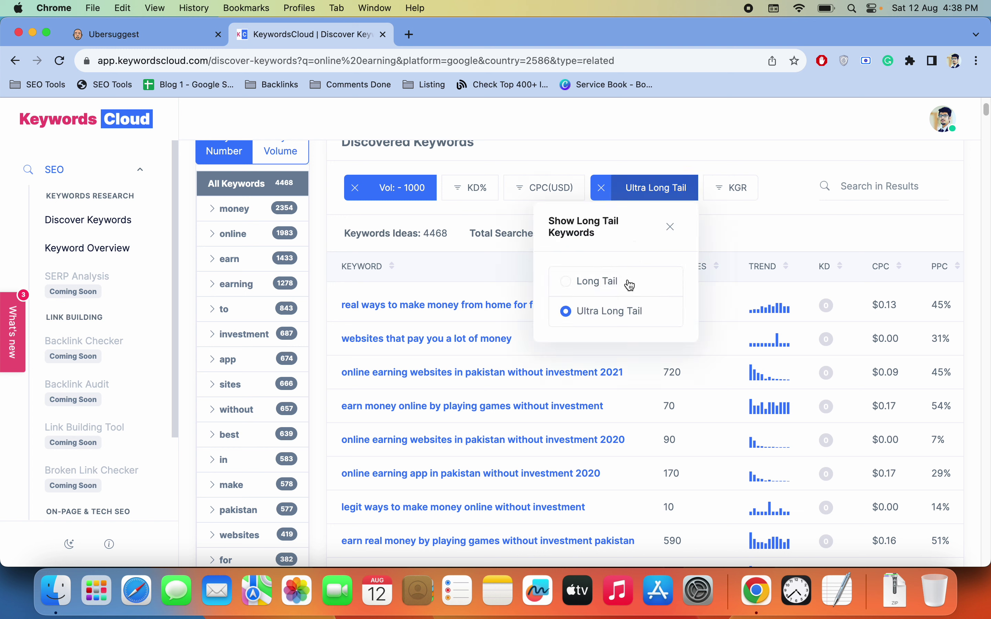
{"action": "left_click", "coordinate": [565, 286]}
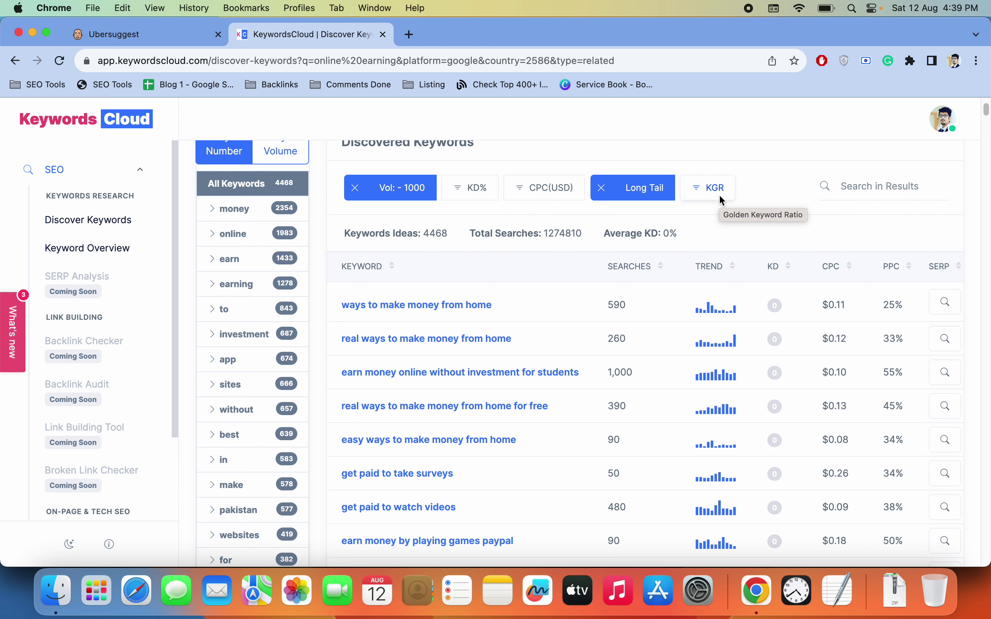
{"action": "left_click", "coordinate": [730, 187]}
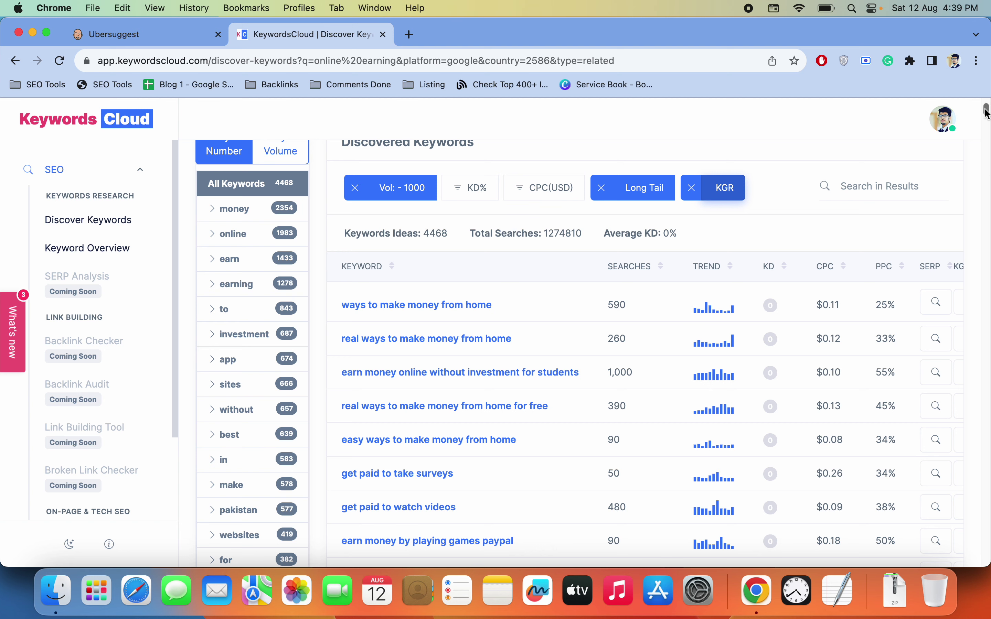
{"action": "left_click_drag", "start_coordinate": [987, 112], "coordinate": [987, 132]}
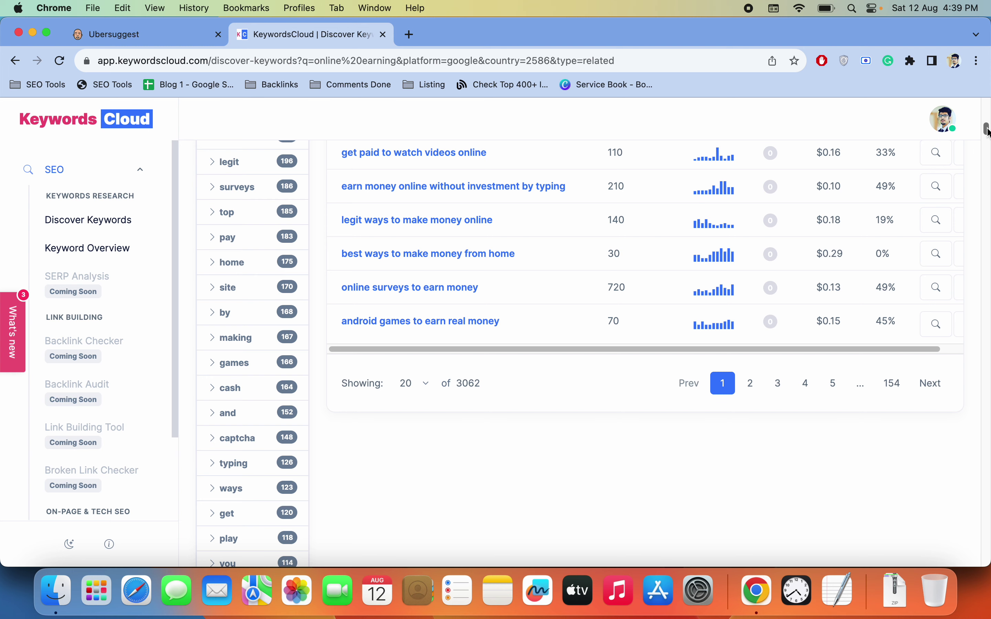
{"action": "scroll", "coordinate": [987, 131], "scroll_direction": "up", "scroll_amount": 15}
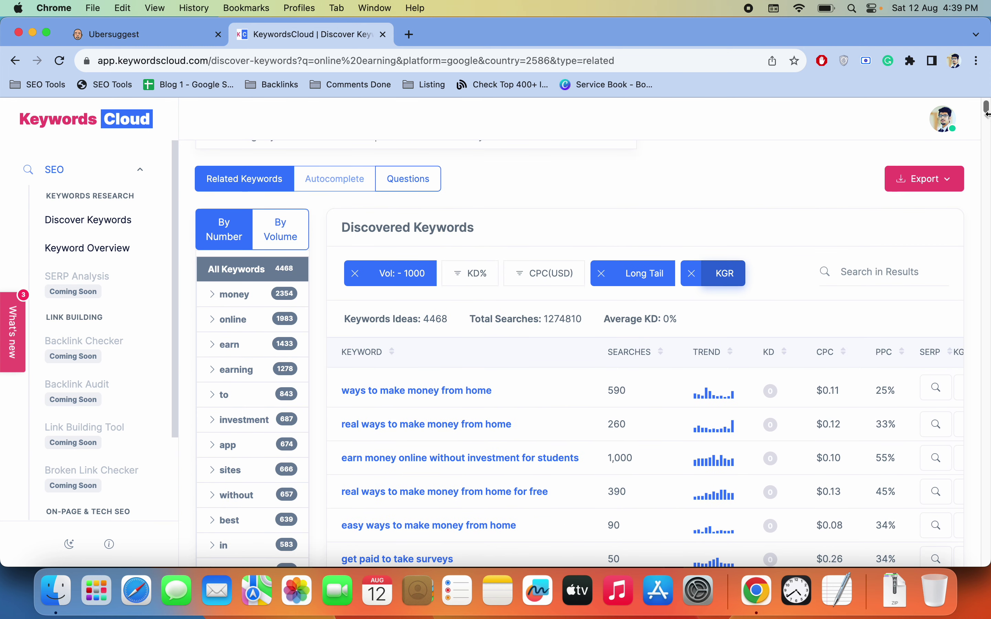
{"action": "scroll", "coordinate": [988, 107], "scroll_direction": "up", "scroll_amount": 2}
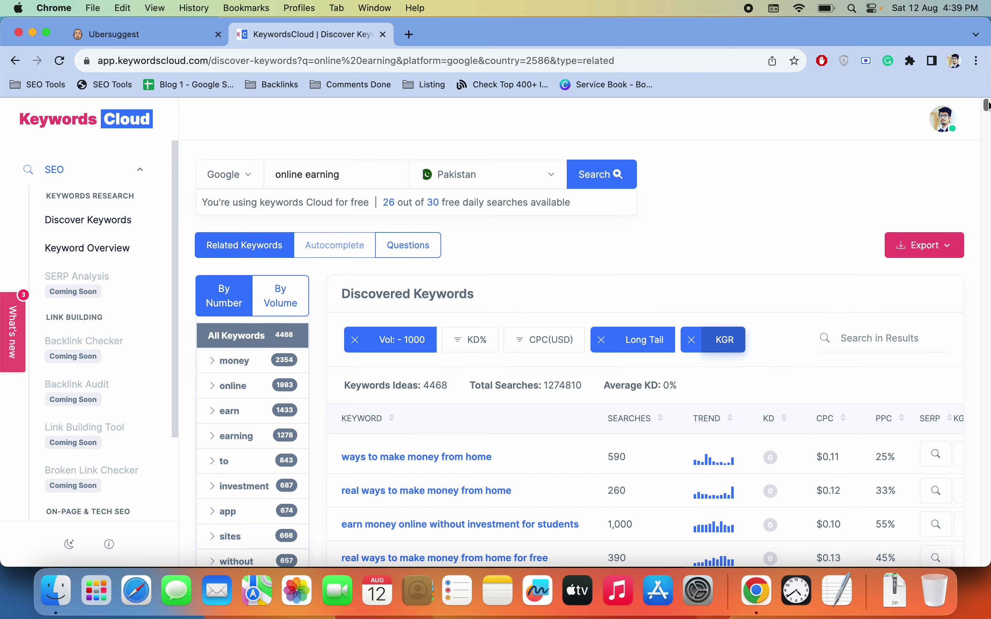
Replace the search term with "best gaming laptops" and run the keyword search for Pakistan
{"action": "triple_click", "coordinate": [364, 175]}
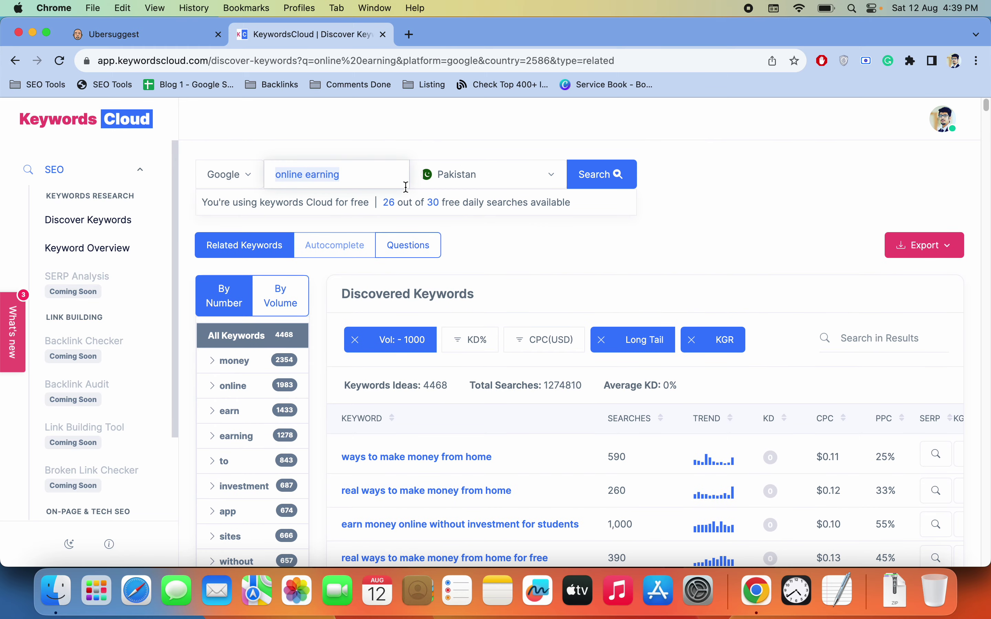
{"action": "type", "text": "bes"}
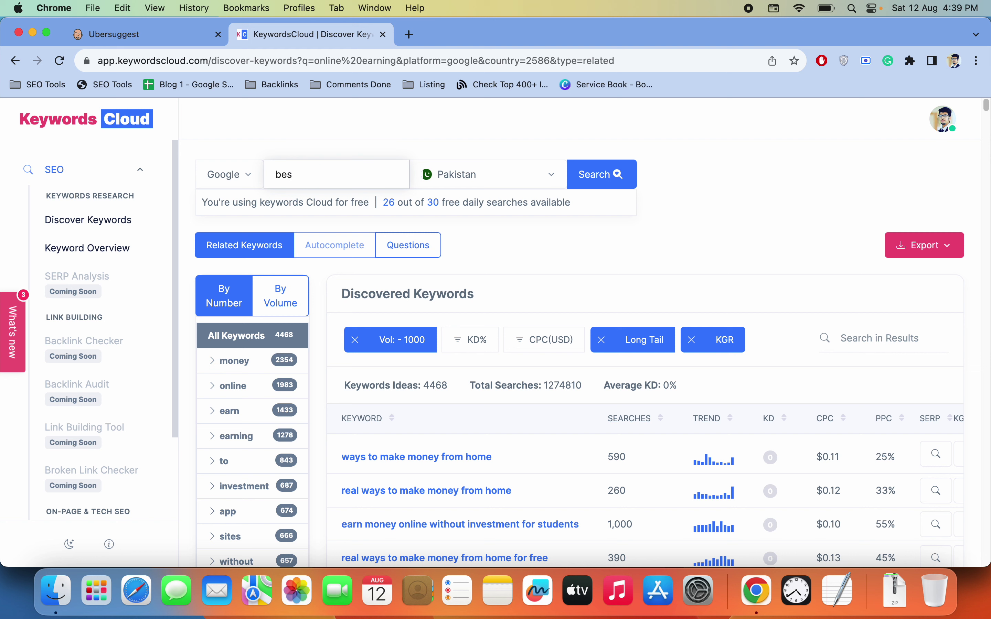
{"action": "type", "text": "t gaming laptops"}
{"action": "left_click", "coordinate": [618, 175]}
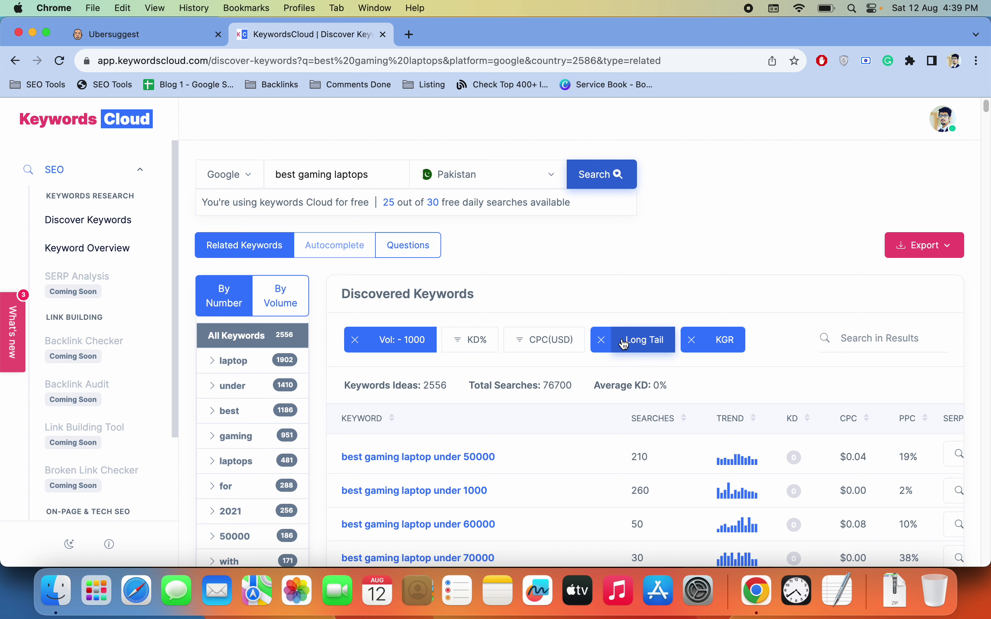
Remove the volume filter from the "best gaming laptops" results and look through the Long Tail and KGR keywords for Pakistan
{"action": "left_click", "coordinate": [362, 347]}
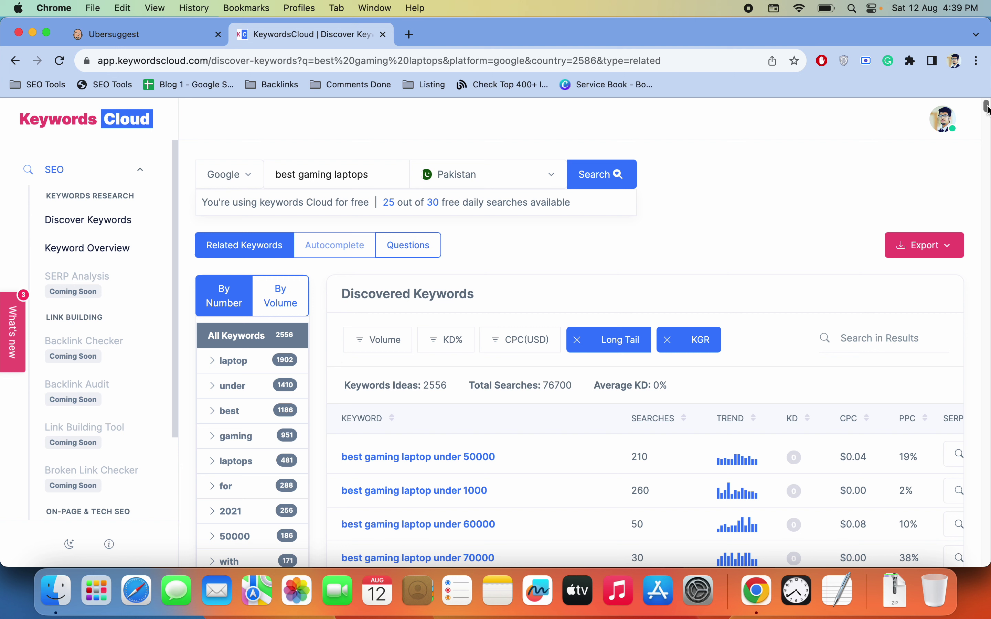
{"action": "left_click_drag", "start_coordinate": [987, 111], "coordinate": [988, 139]}
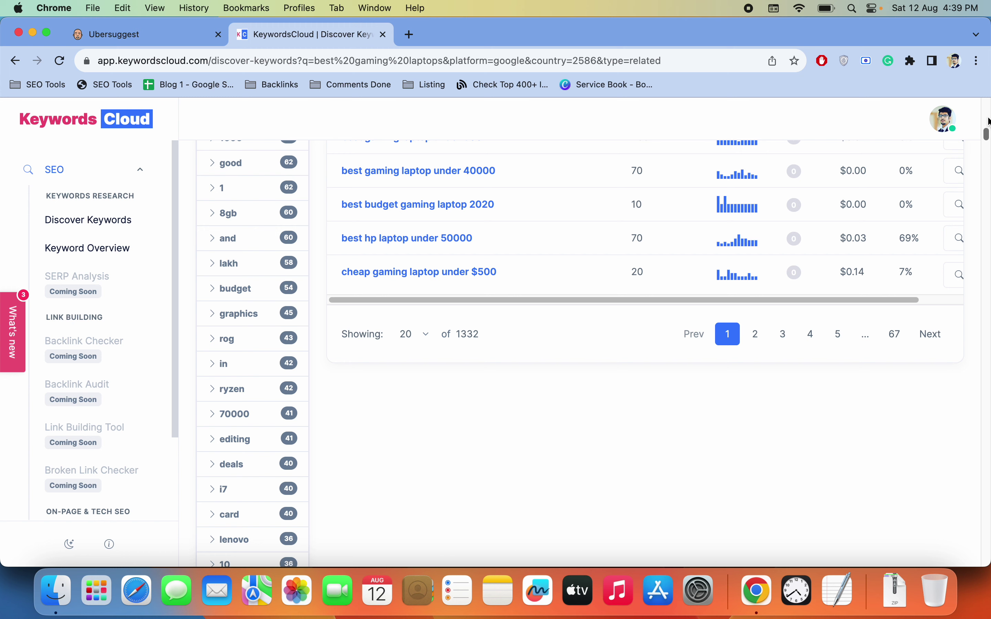
{"action": "left_click_drag", "start_coordinate": [987, 133], "coordinate": [986, 108]}
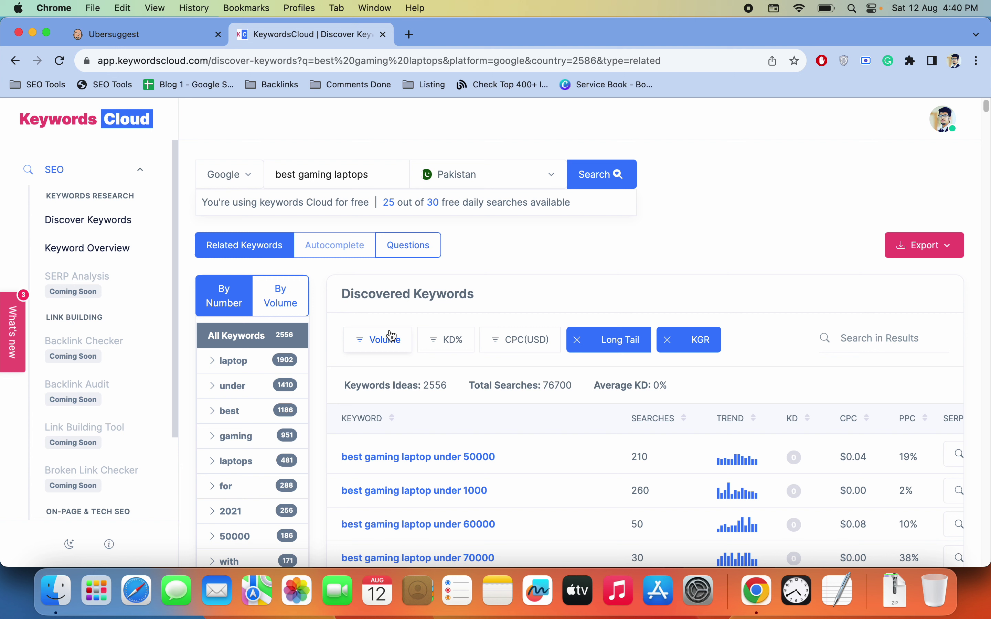
{"action": "left_click", "coordinate": [627, 348]}
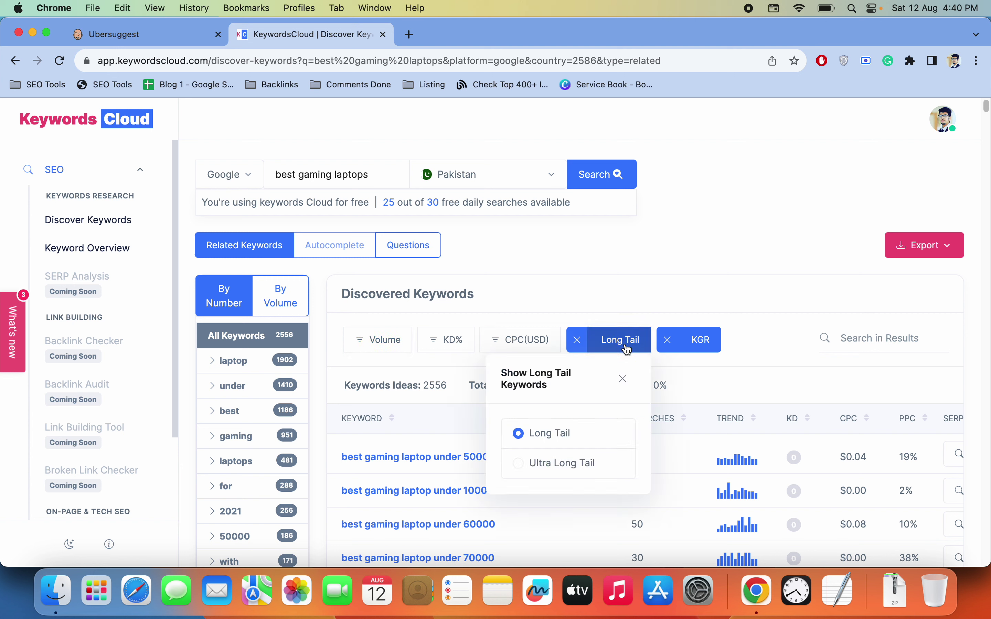
{"action": "left_click", "coordinate": [681, 259]}
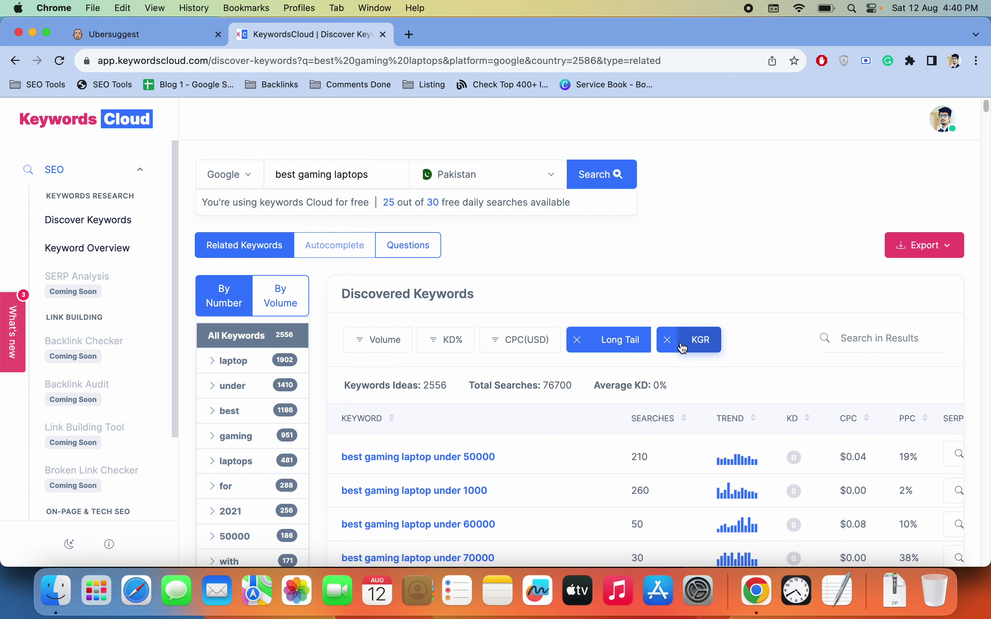
Set the search country to United States, rerun the "best gaming laptops" search, and look through the related keywords
{"action": "left_click", "coordinate": [547, 185]}
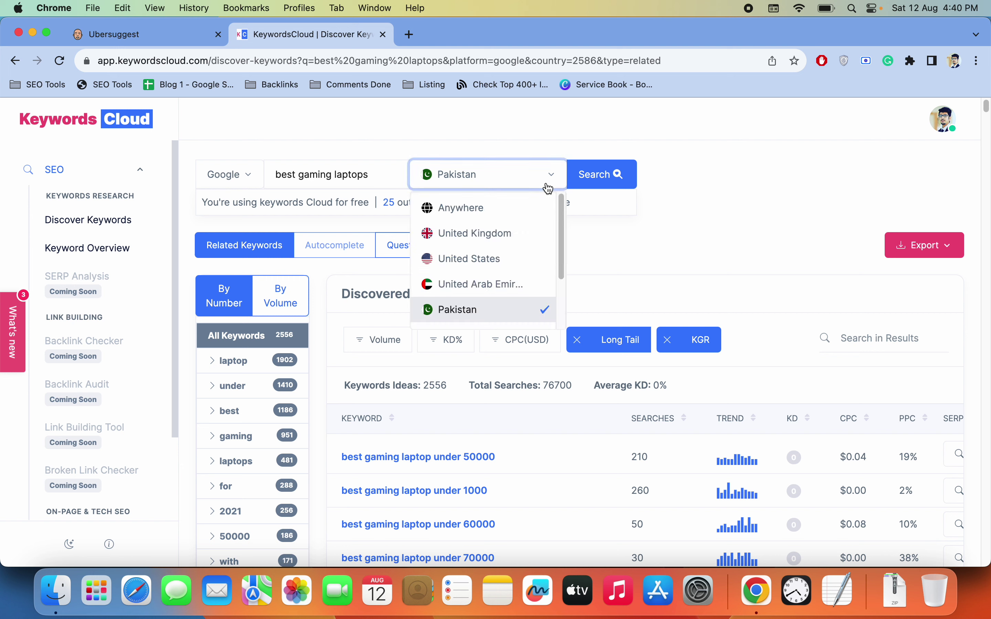
{"action": "left_click", "coordinate": [773, 218]}
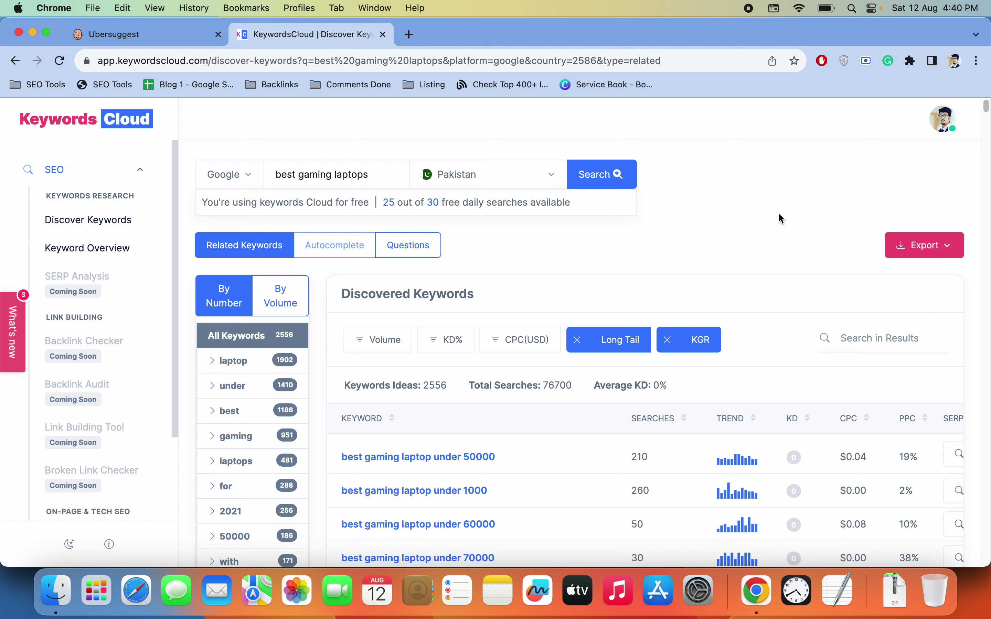
{"action": "left_click", "coordinate": [529, 171]}
{"action": "left_click", "coordinate": [508, 259]}
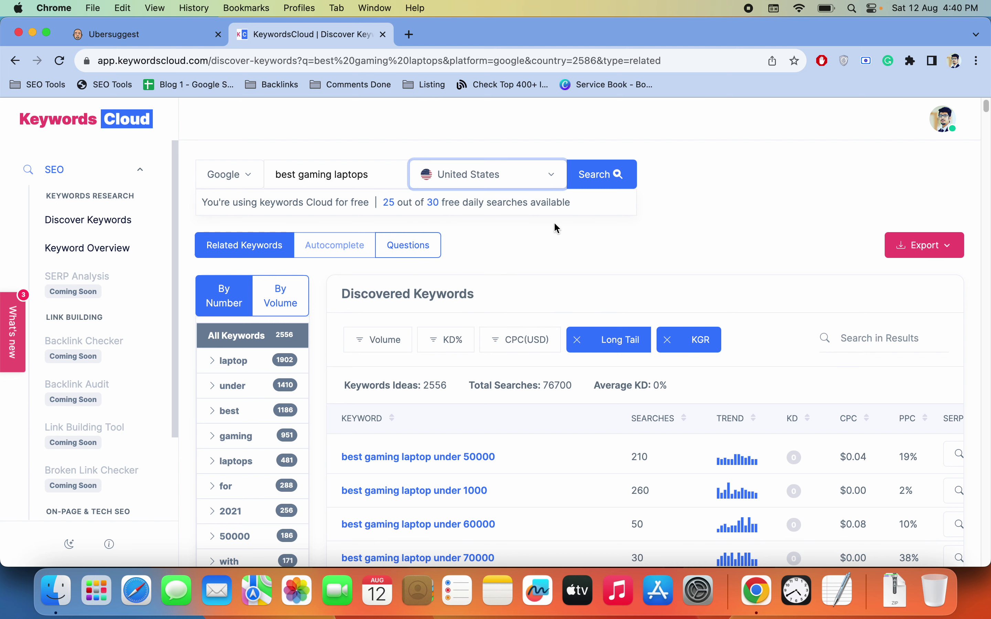
{"action": "left_click", "coordinate": [586, 186]}
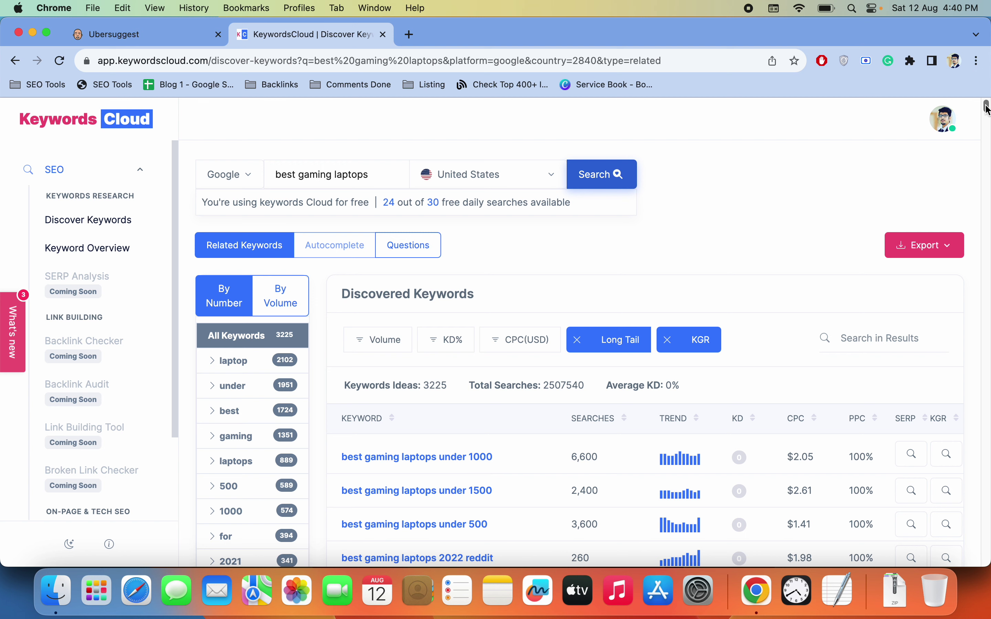
{"action": "left_click_drag", "start_coordinate": [988, 109], "coordinate": [987, 119]}
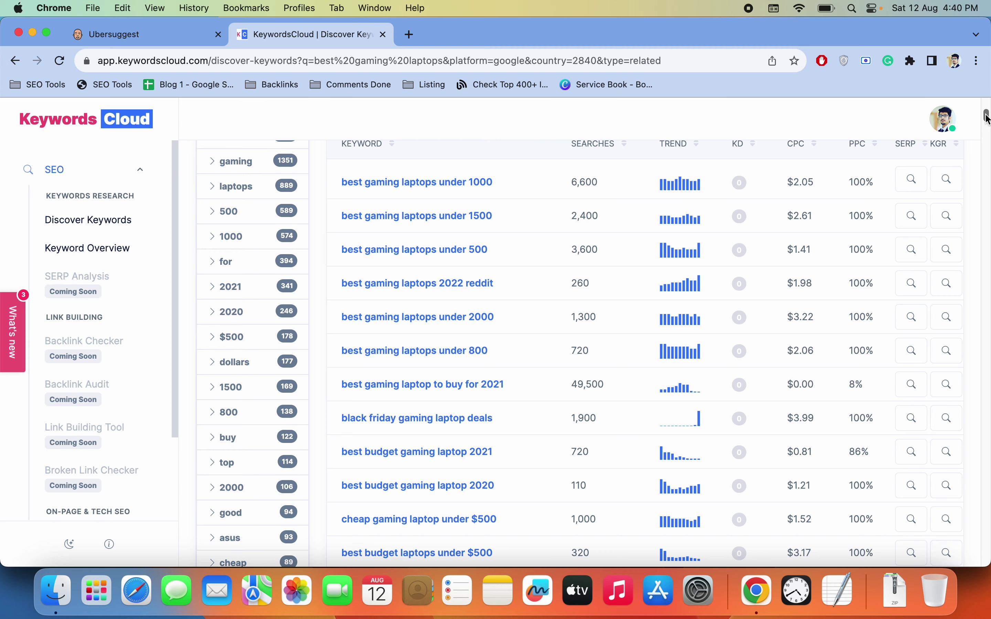
{"action": "left_click_drag", "start_coordinate": [987, 119], "coordinate": [989, 81]}
Switch to Ubersuggest and examine the traffic overview of appstiger.com, including its top SEO pages and SEO keywords by country
{"action": "left_click", "coordinate": [143, 34]}
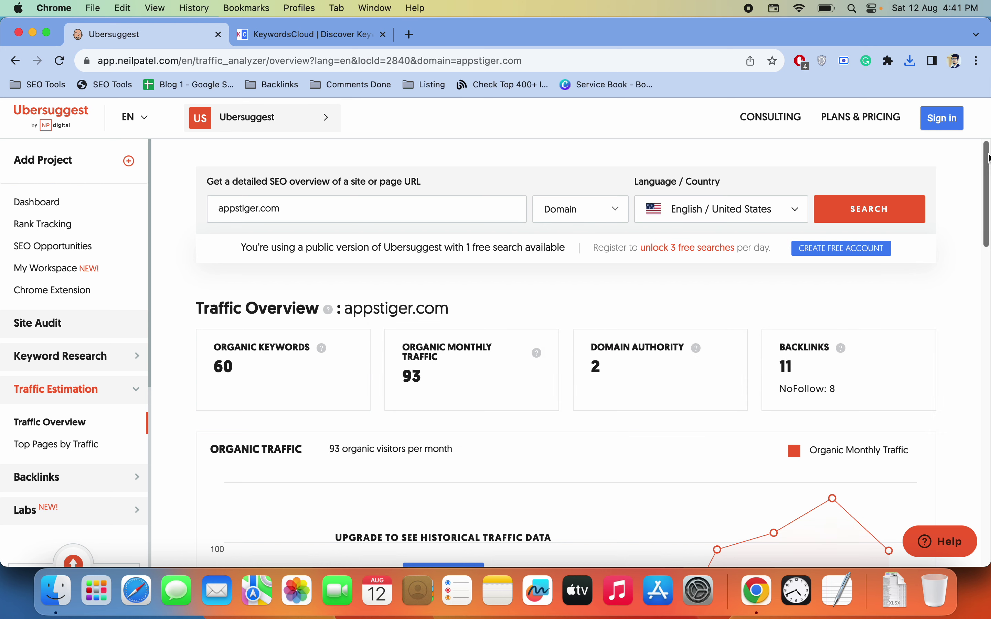
{"action": "left_click_drag", "start_coordinate": [988, 158], "coordinate": [954, 376]}
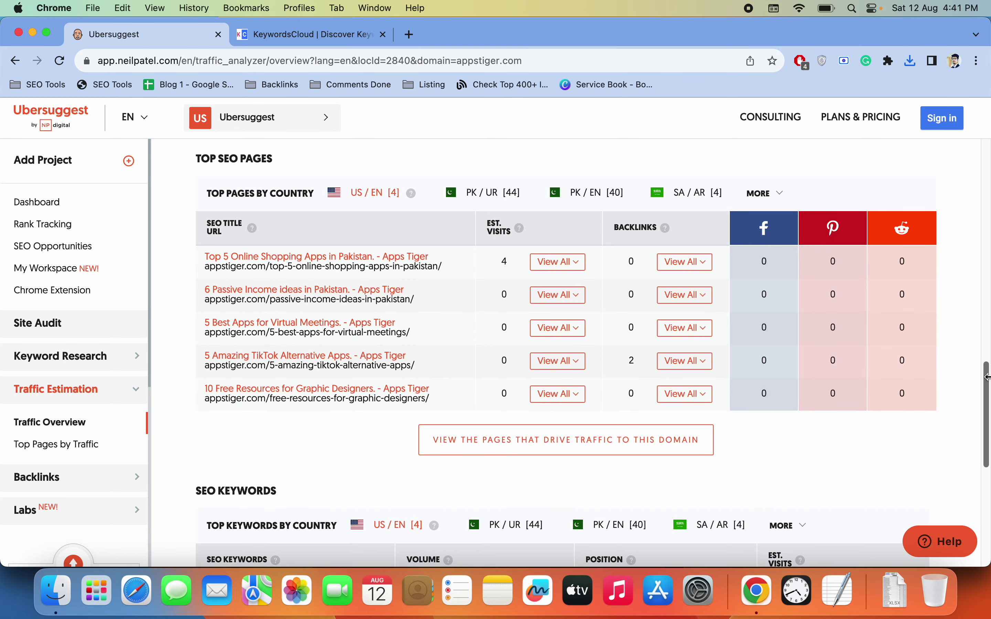
{"action": "left_click_drag", "start_coordinate": [989, 377], "coordinate": [981, 465]}
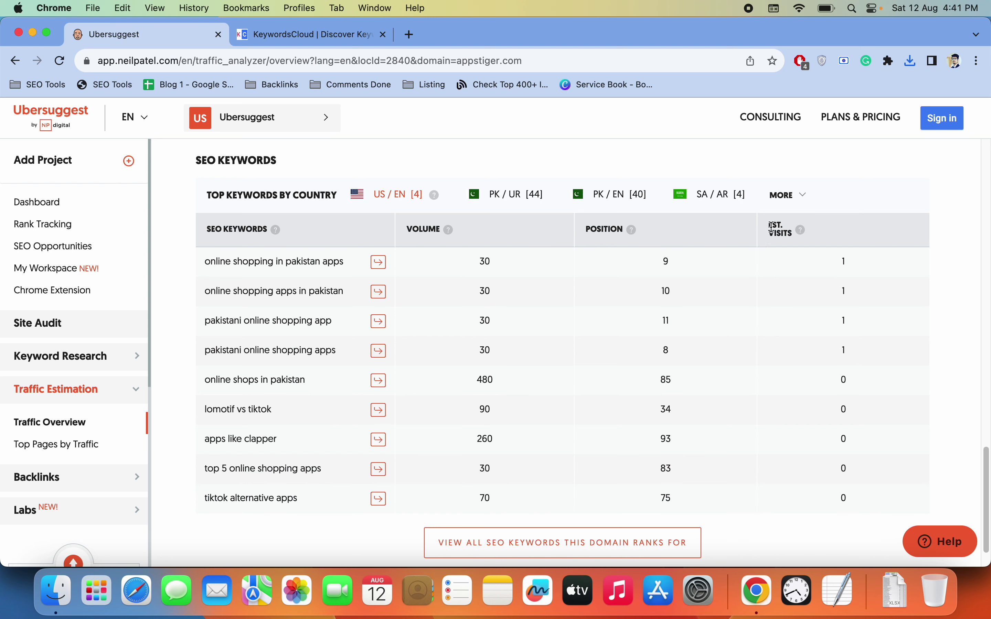
{"action": "left_click", "coordinate": [777, 240]}
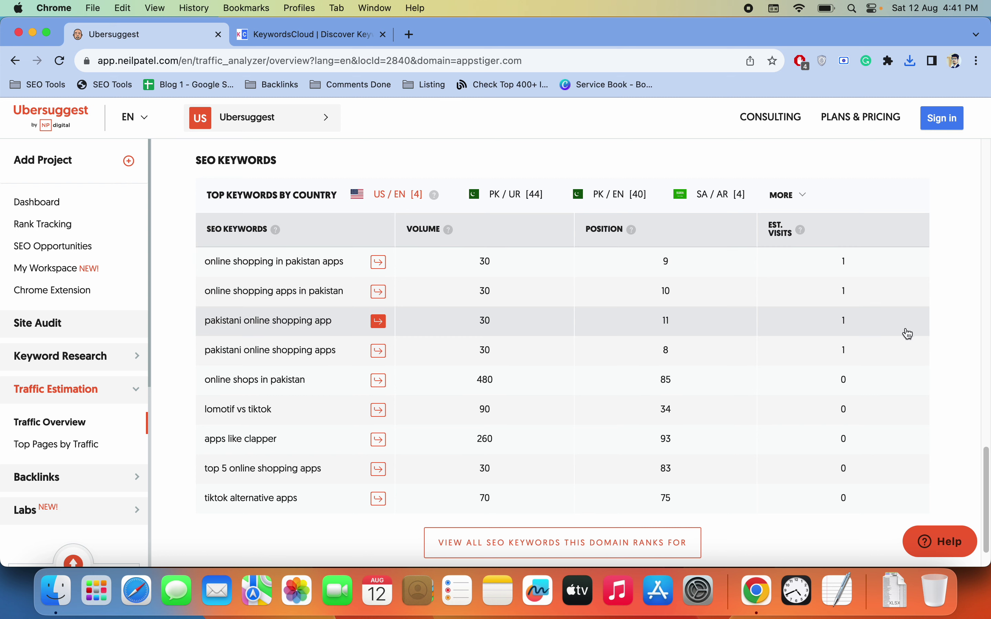
{"action": "left_click_drag", "start_coordinate": [988, 475], "coordinate": [966, 157]}
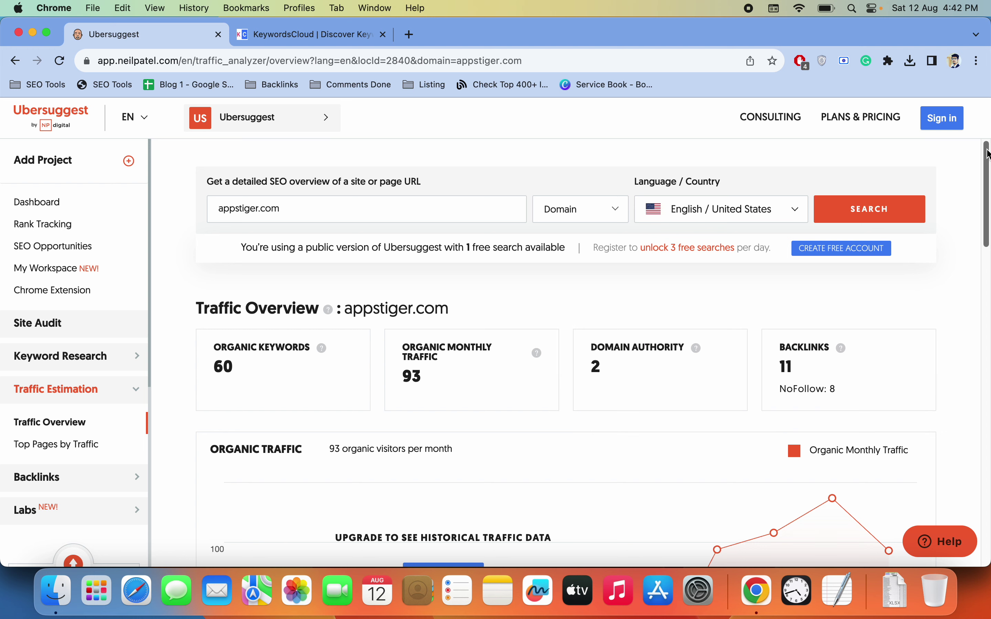
{"action": "mouse_move", "coordinate": [987, 155]}
{"action": "left_mouse_down"}
{"action": "mouse_move", "coordinate": [971, 365]}
{"action": "mouse_move", "coordinate": [962, 298]}
{"action": "mouse_move", "coordinate": [967, 392]}
{"action": "mouse_move", "coordinate": [983, 140]}
{"action": "mouse_move", "coordinate": [987, 497]}
{"action": "mouse_move", "coordinate": [988, 150]}
{"action": "left_mouse_up"}
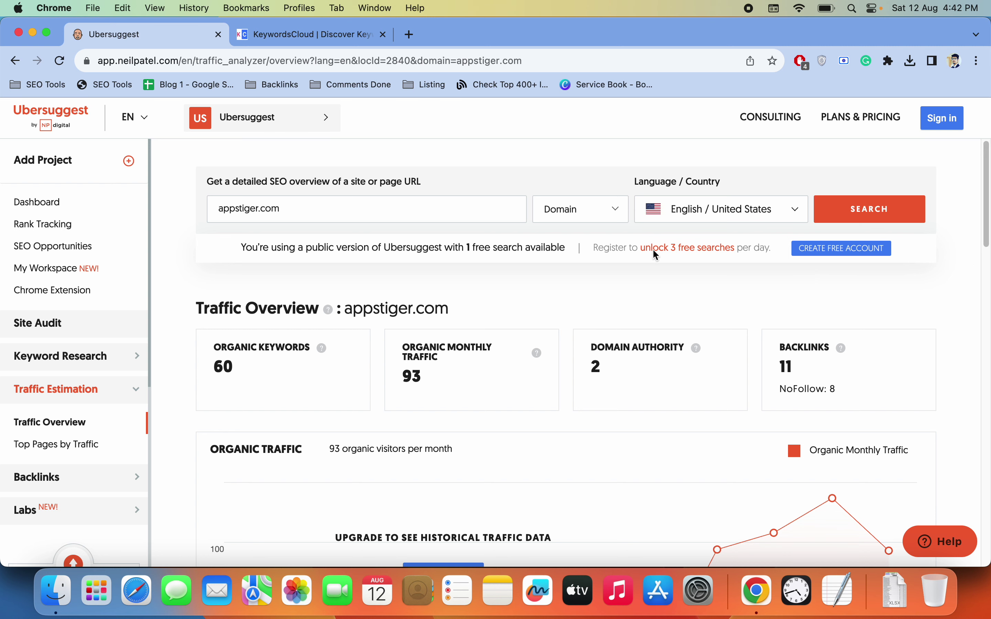
Open the backlinks overview for appstiger.com, examine the backlinks table, and check the download32.com source page
{"action": "left_click_drag", "start_coordinate": [989, 179], "coordinate": [955, 200]}
{"action": "key", "text": "super+bracketleft"}
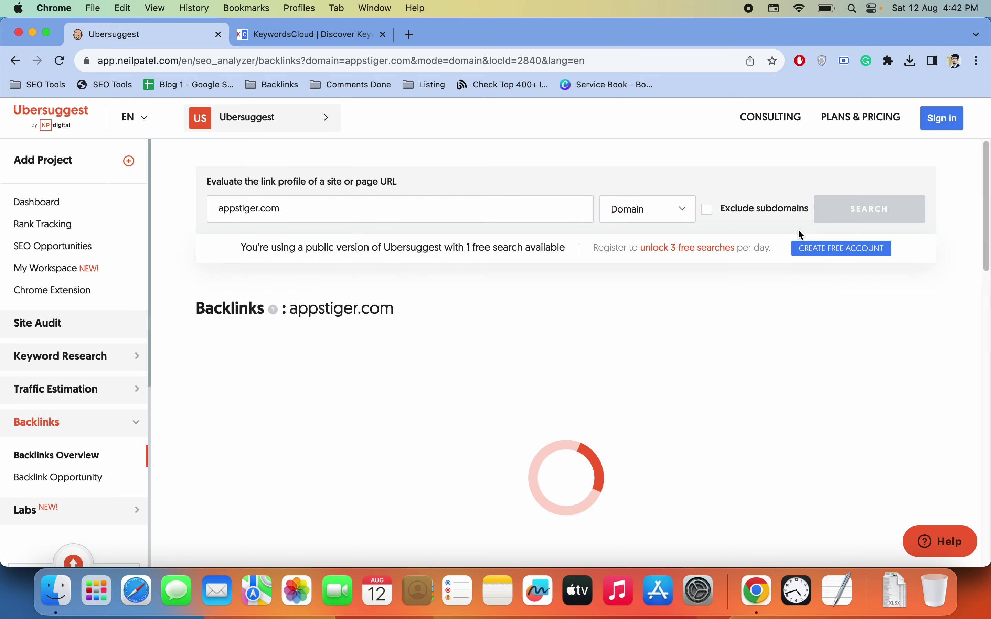
{"action": "scroll", "coordinate": [983, 199], "scroll_direction": "down", "scroll_amount": 2}
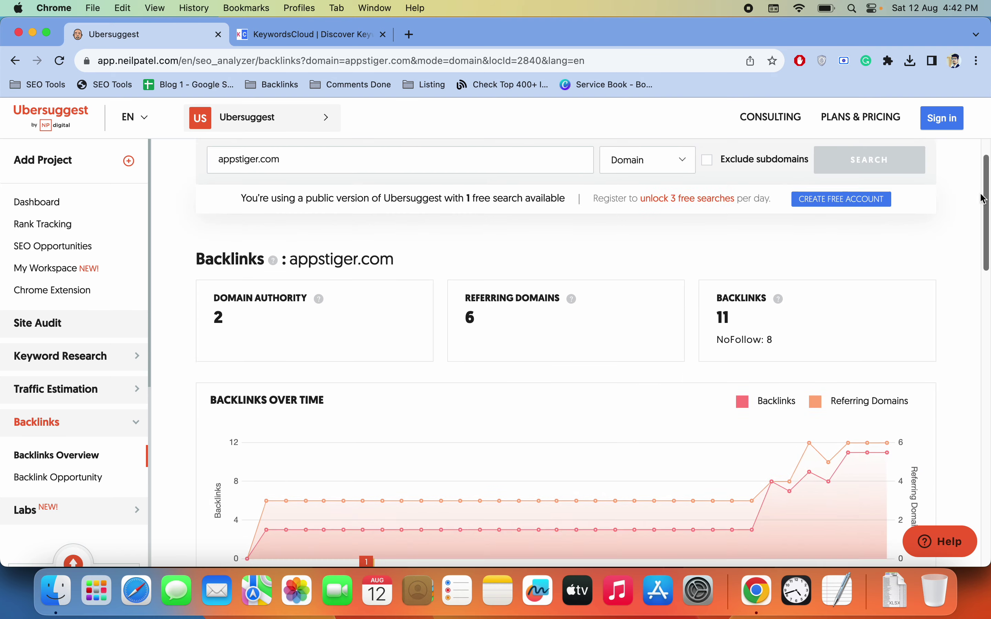
{"action": "left_click_drag", "start_coordinate": [983, 198], "coordinate": [965, 462]}
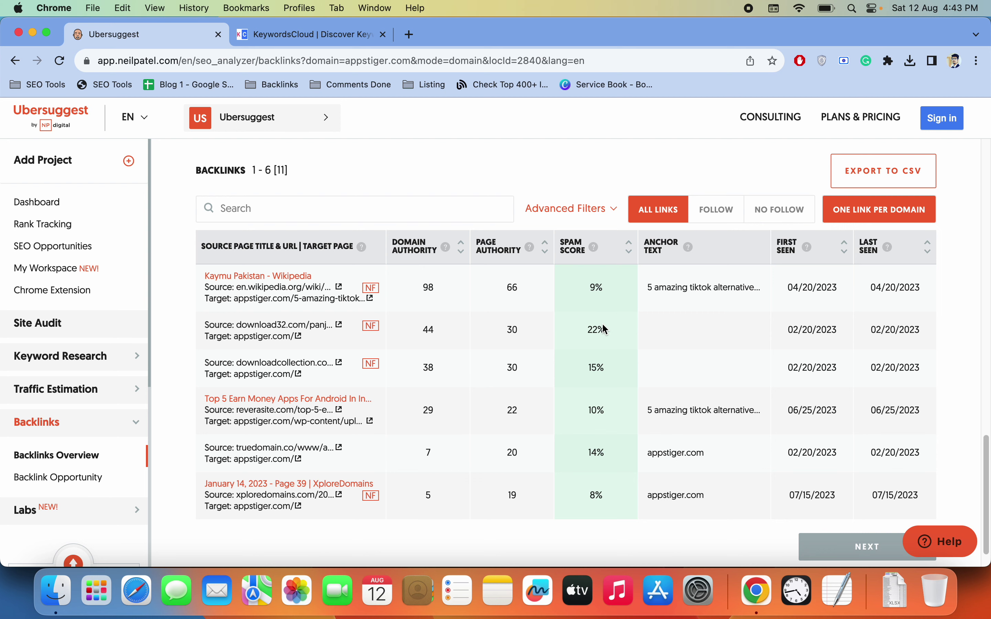
{"action": "left_click", "coordinate": [342, 326]}
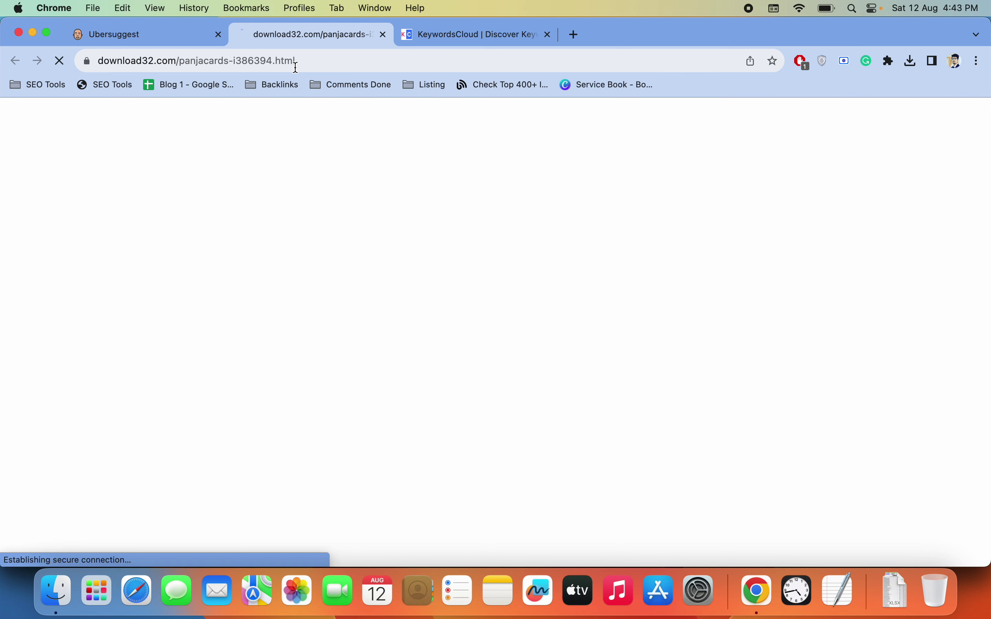
{"action": "left_click", "coordinate": [380, 35]}
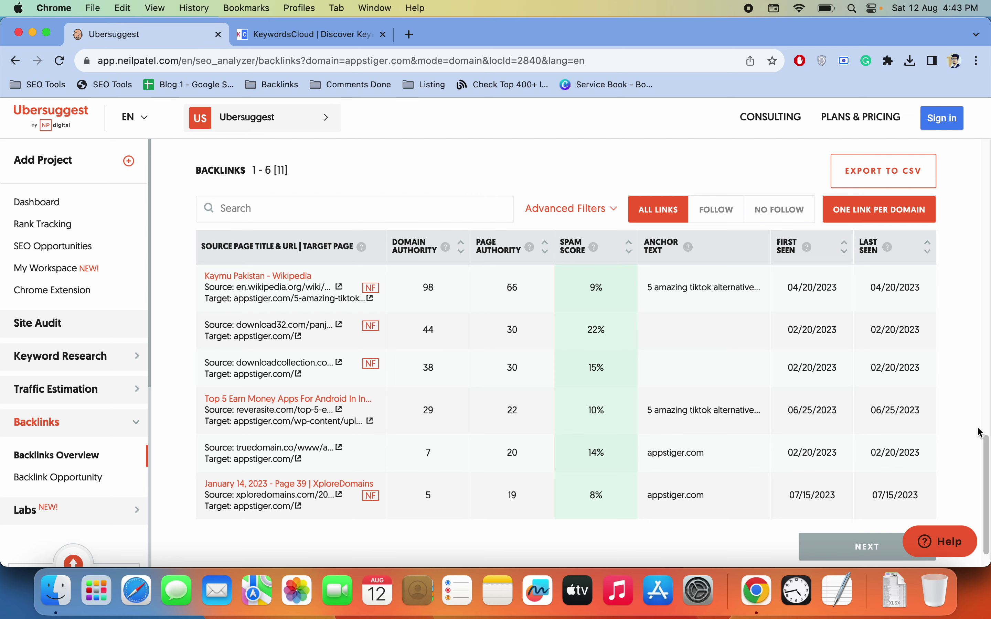
Review the backlinks summary for appstiger.com and its chart of new and lost referring domains
{"action": "left_click_drag", "start_coordinate": [980, 430], "coordinate": [989, 150]}
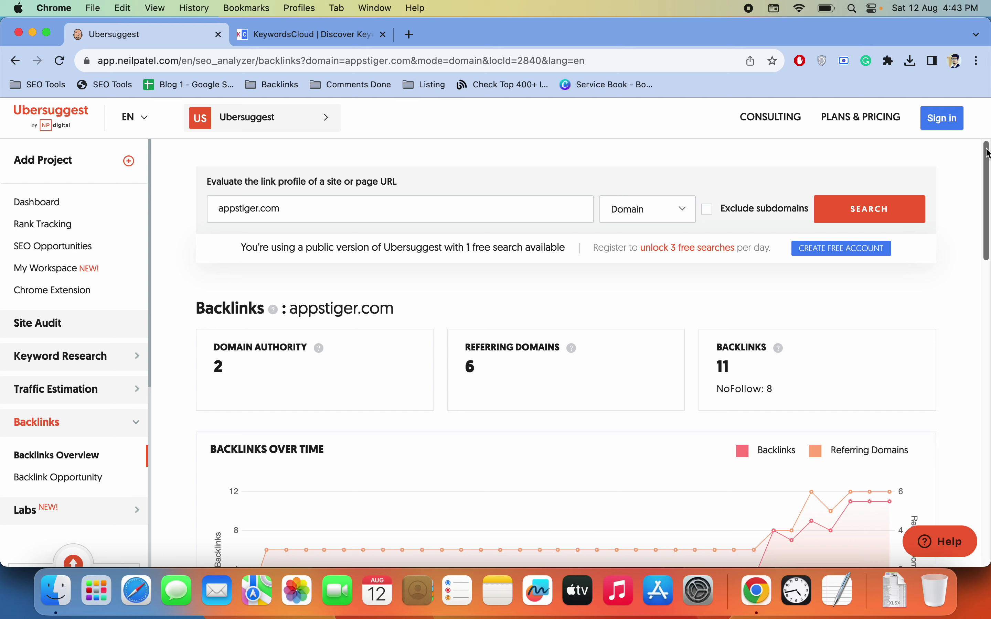
{"action": "left_click_drag", "start_coordinate": [988, 153], "coordinate": [976, 279]}
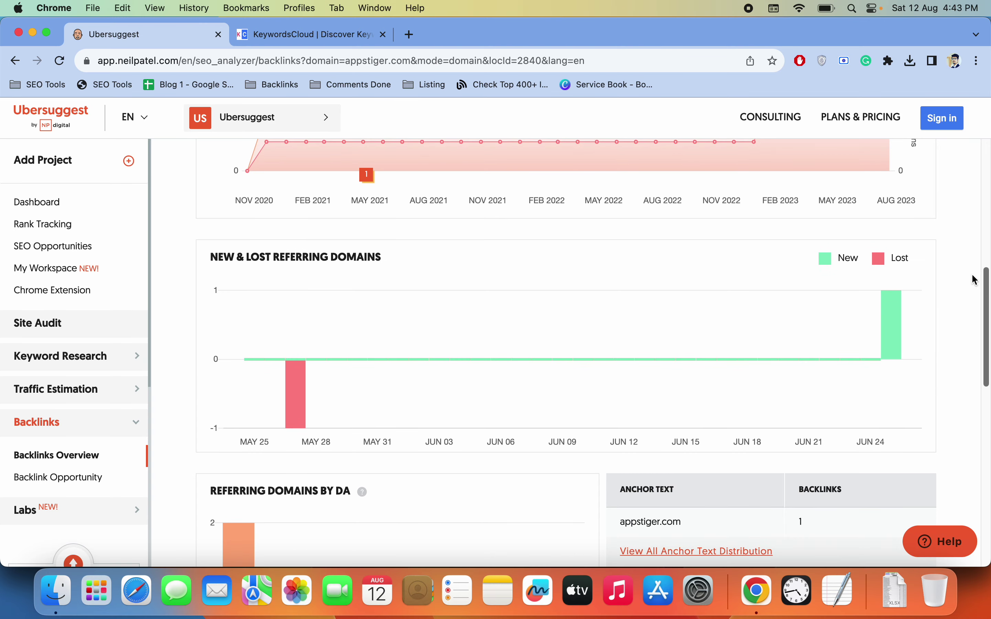
{"action": "mouse_move", "coordinate": [320, 404]}
{"action": "left_click_drag", "start_coordinate": [987, 293], "coordinate": [985, 109]}
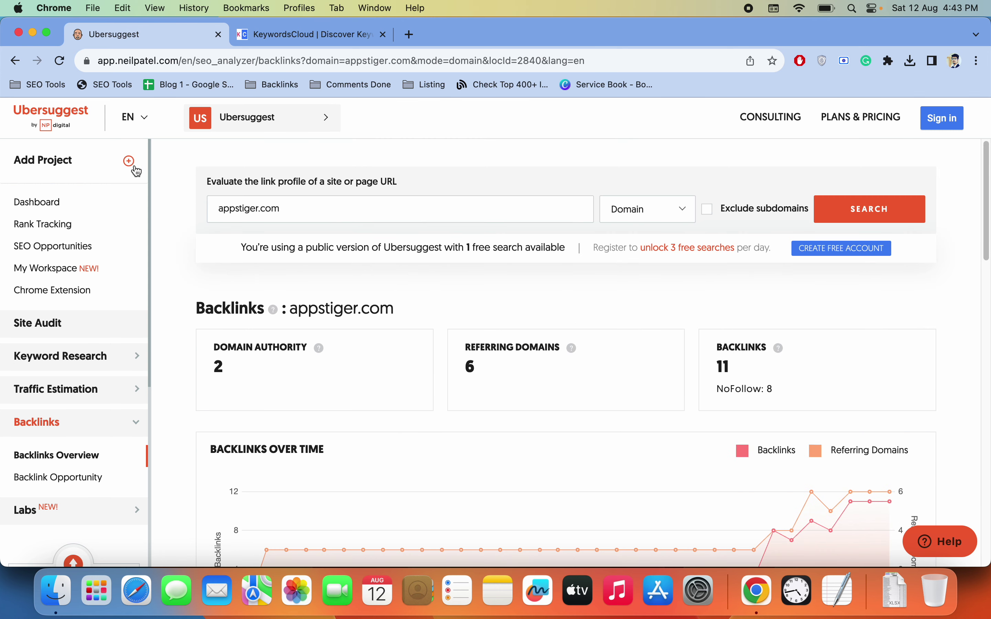
Switch back to the KeywordsCloud results for "best gaming laptops" in the United States
{"action": "left_click", "coordinate": [304, 41]}
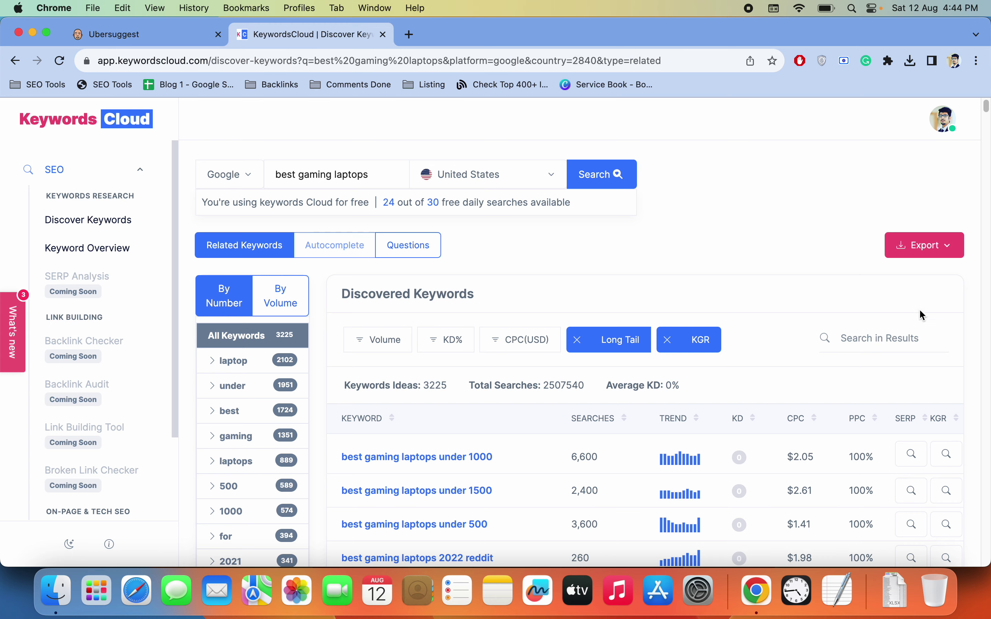
{"action": "mouse_move", "coordinate": [988, 107]}
{"action": "left_mouse_down"}
{"action": "mouse_move", "coordinate": [987, 144]}
{"action": "mouse_move", "coordinate": [989, 107]}
{"action": "left_mouse_up"}
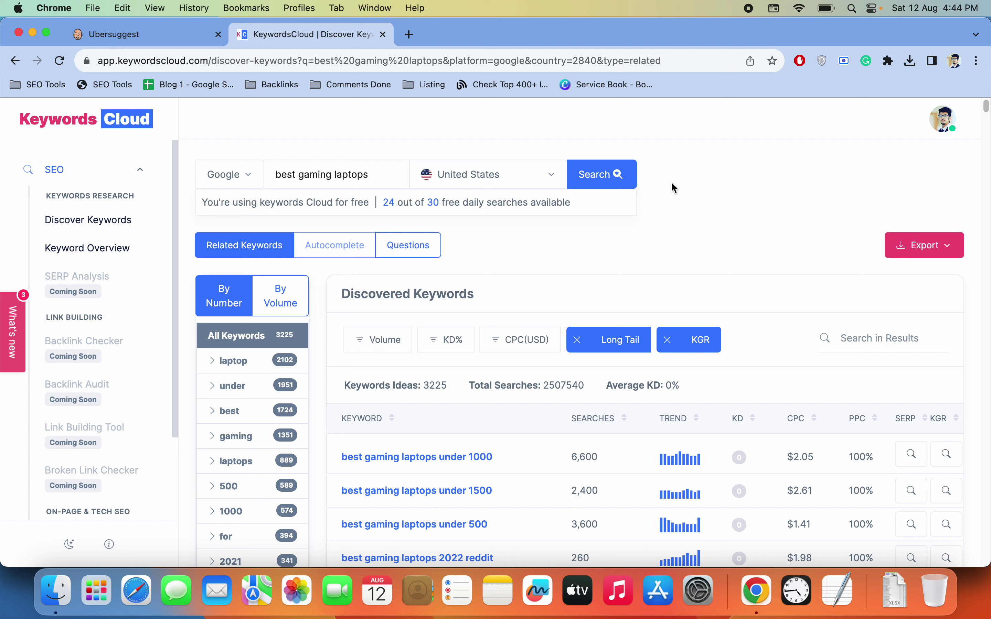